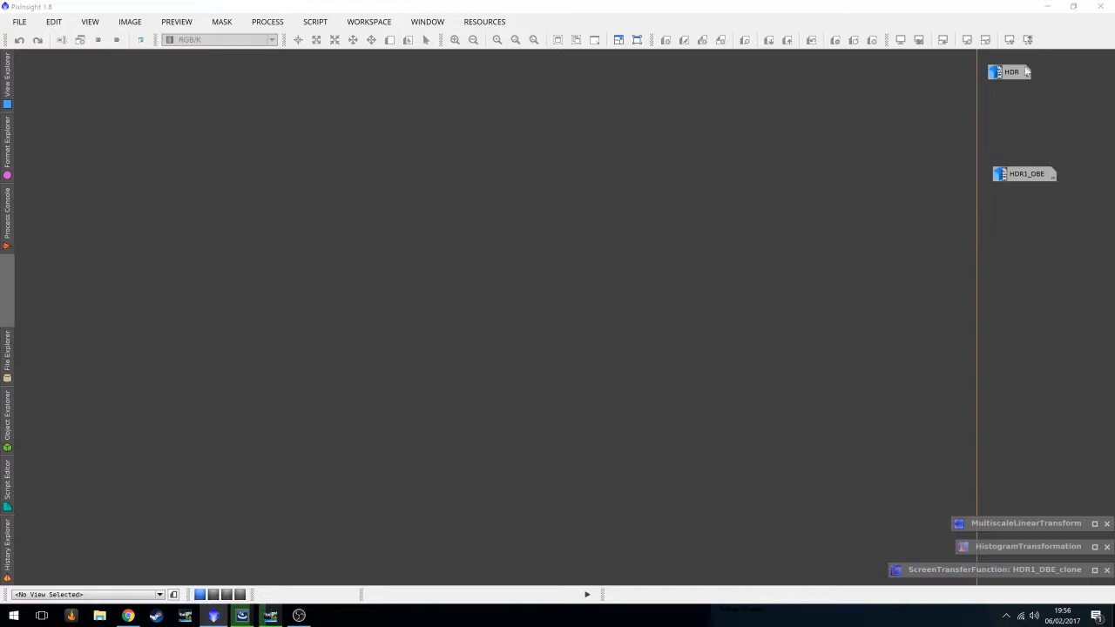
Open the HDR image and start DynamicBackgroundExtraction on it.
double_click(1024, 74)
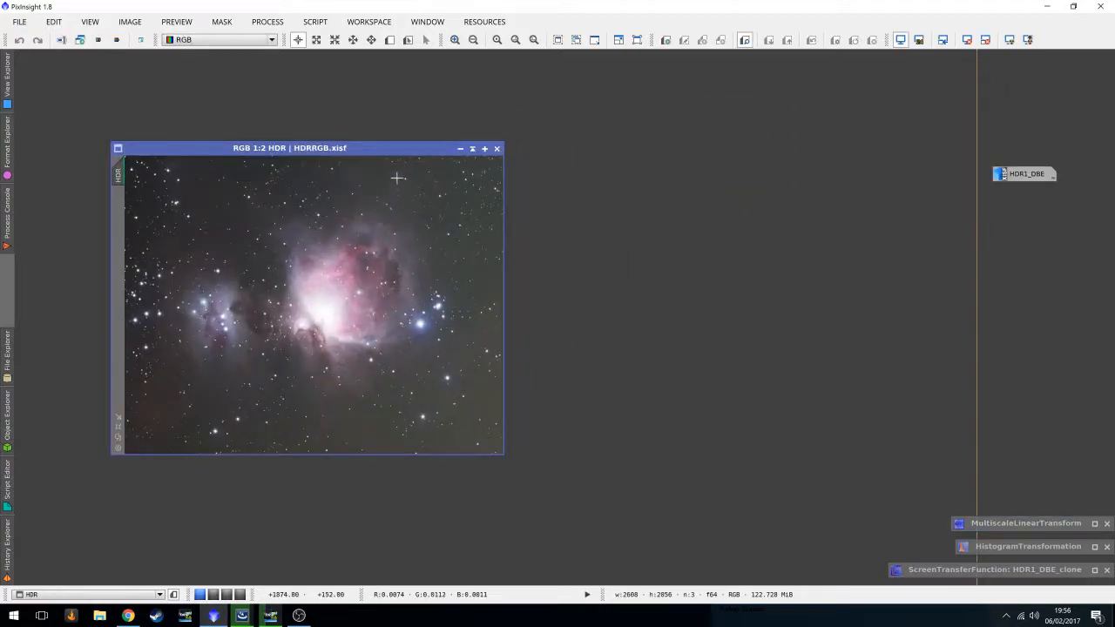
left_click_drag(388, 150, 401, 136)
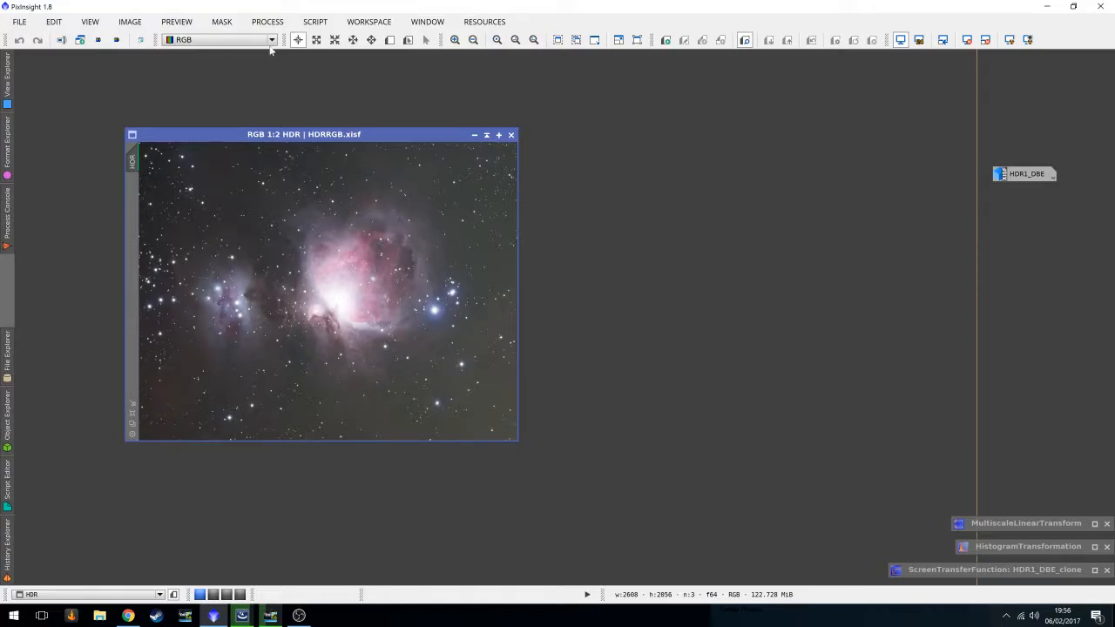
left_click(268, 22)
mouse_move(295, 56)
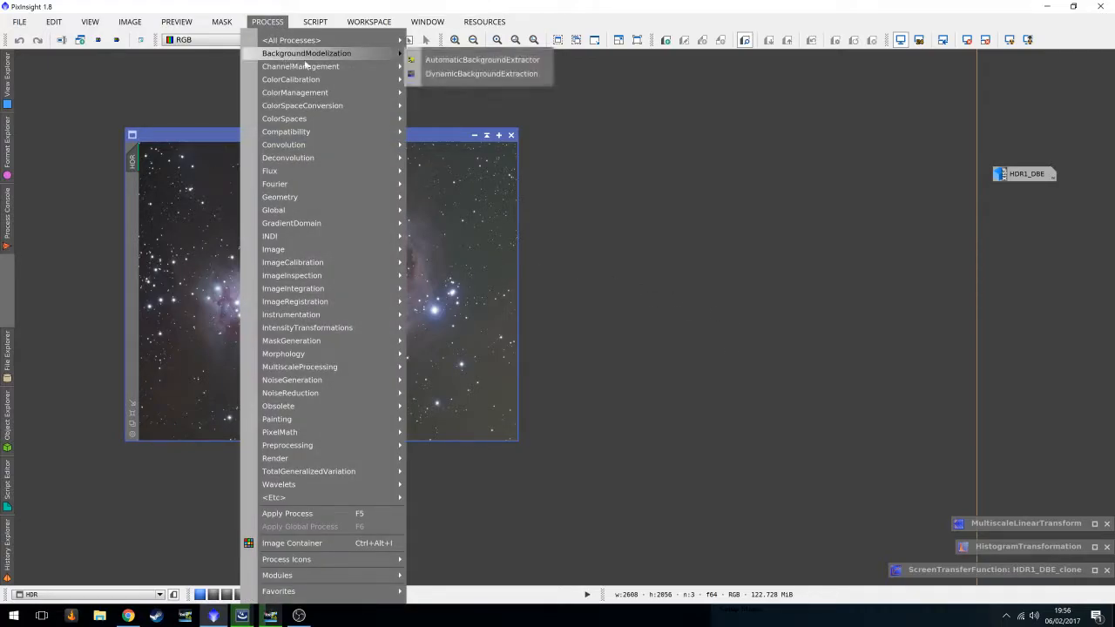
left_click(457, 75)
left_click(449, 311)
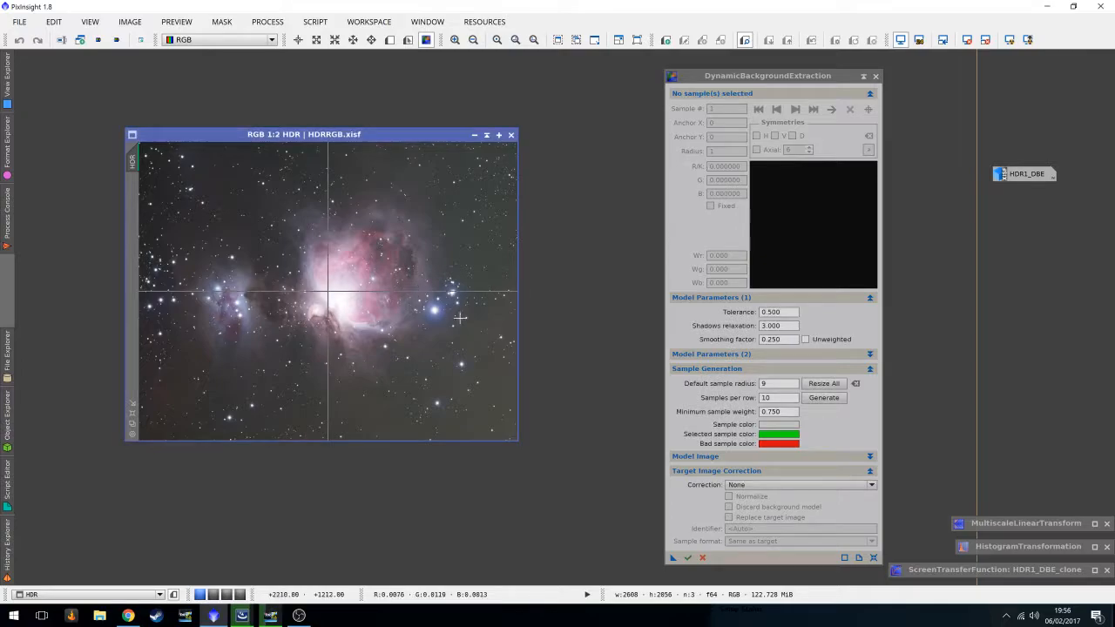
Set the background extraction's target image correction to Subtraction and its model tolerance to 0.750.
left_click(743, 486)
left_click(750, 505)
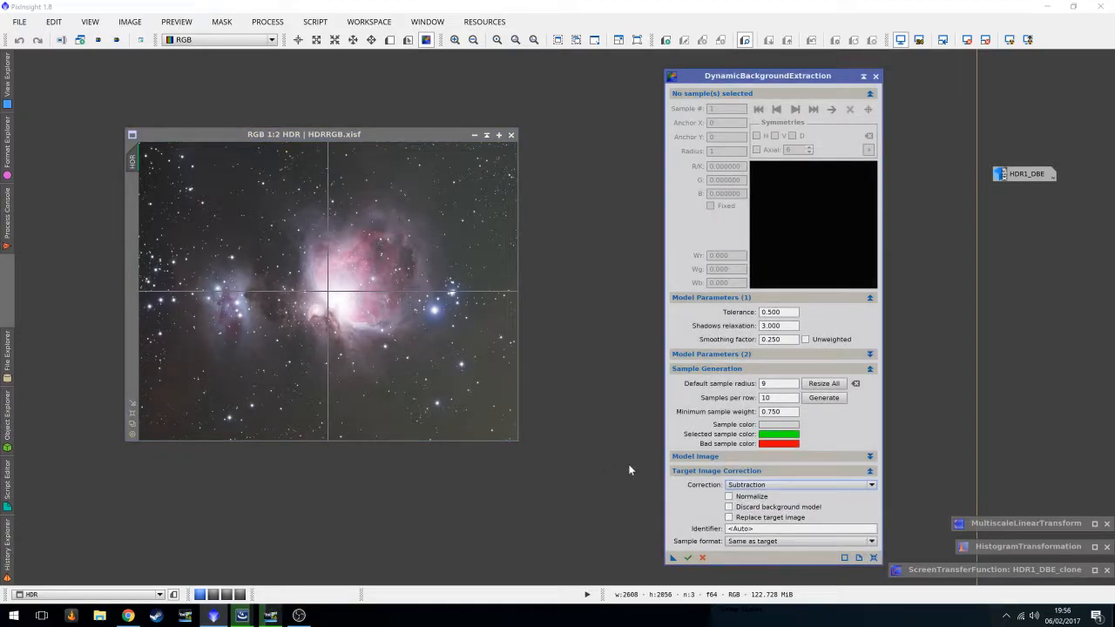
left_click(787, 312)
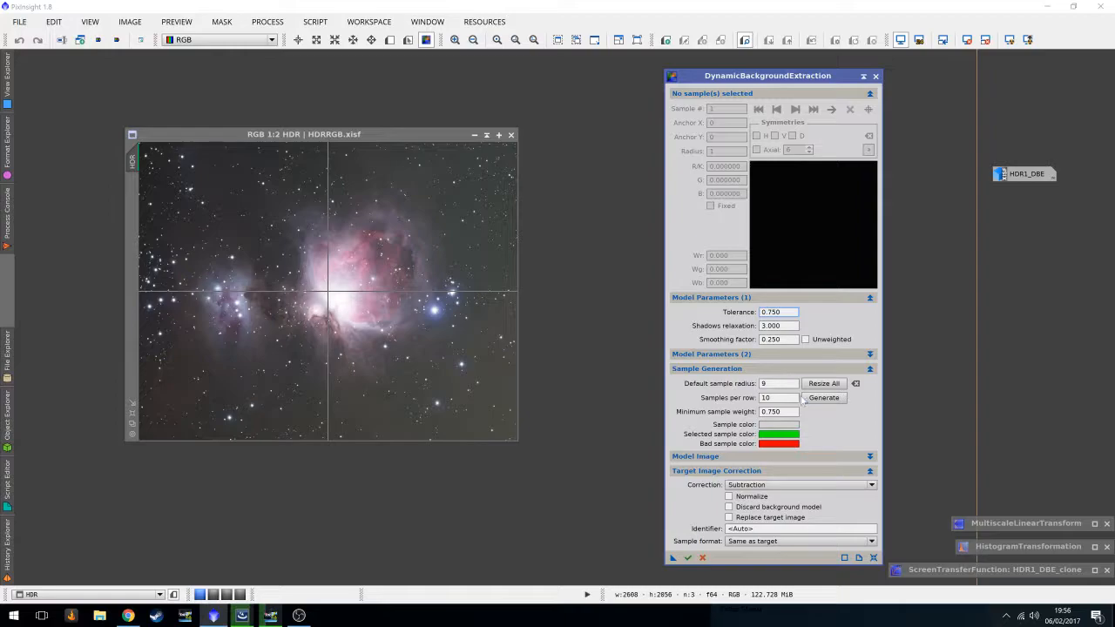
left_click(815, 385)
Place background samples near the image's two bottom corners and four more along its right edge, avoiding stars.
left_click(151, 434)
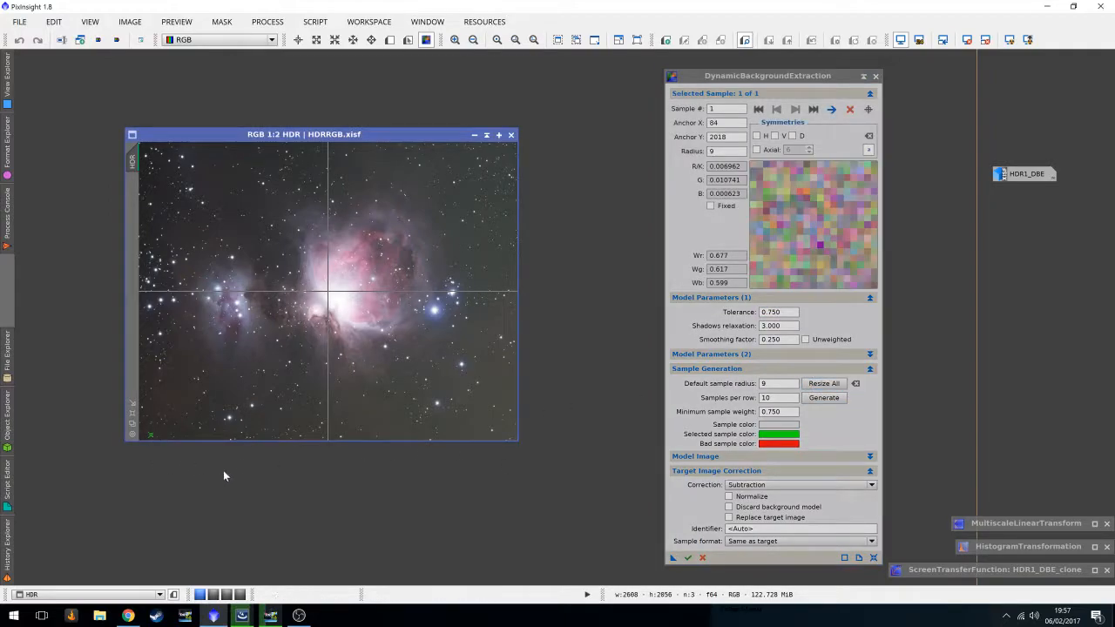
left_click(477, 434)
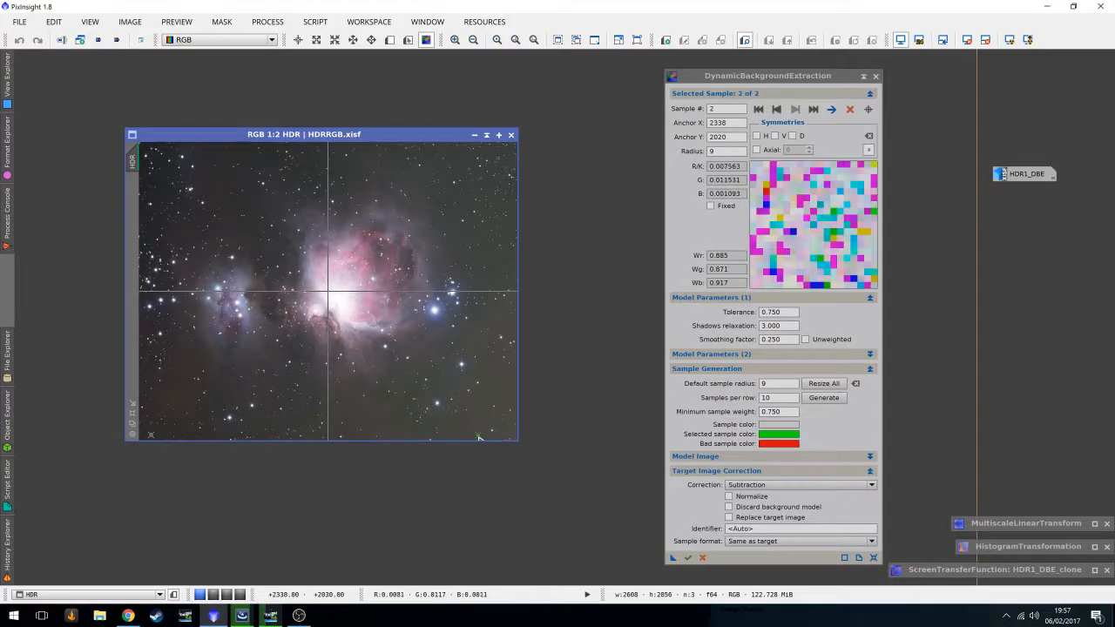
left_click(514, 372)
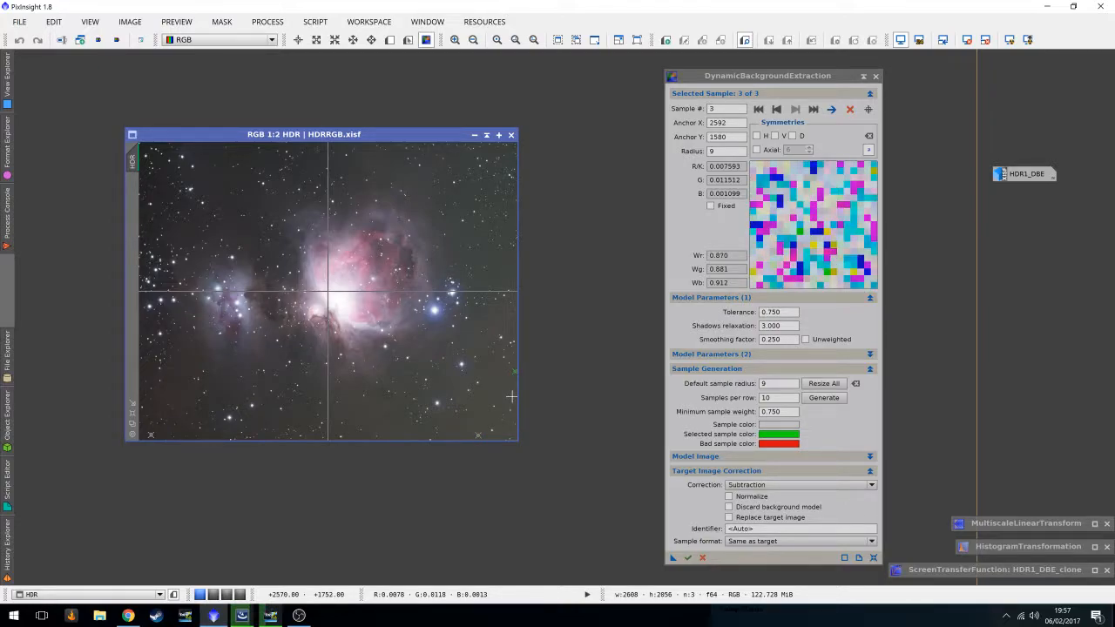
left_click(512, 398)
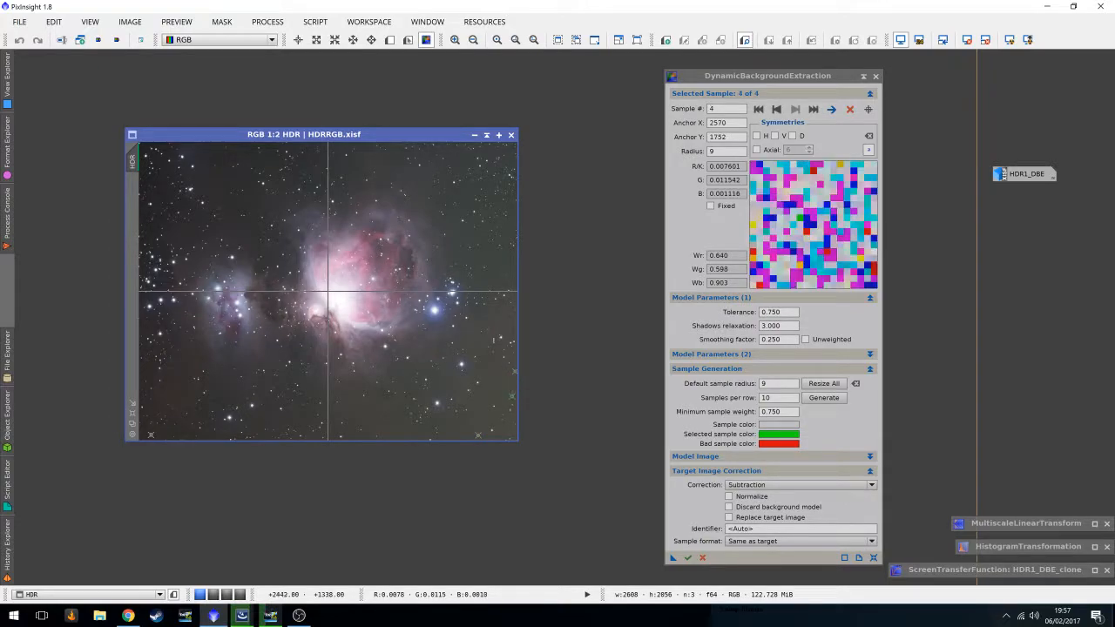
left_click(512, 266)
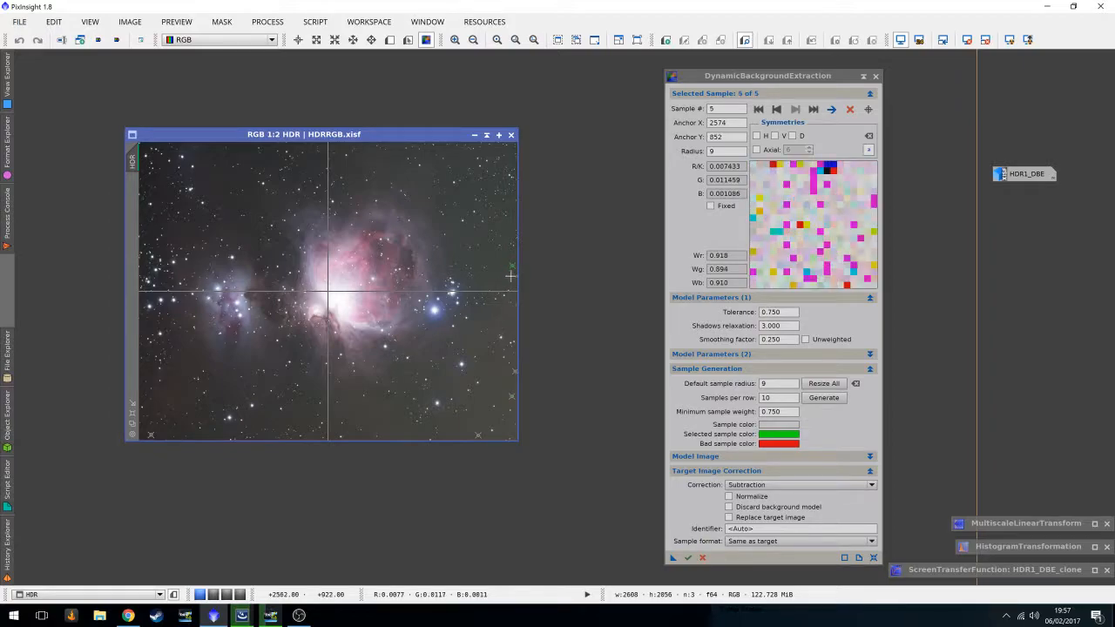
left_click(514, 211)
Place five background samples along the image's upper edge, two in its top-left corner and one on its left edge.
left_click(459, 157)
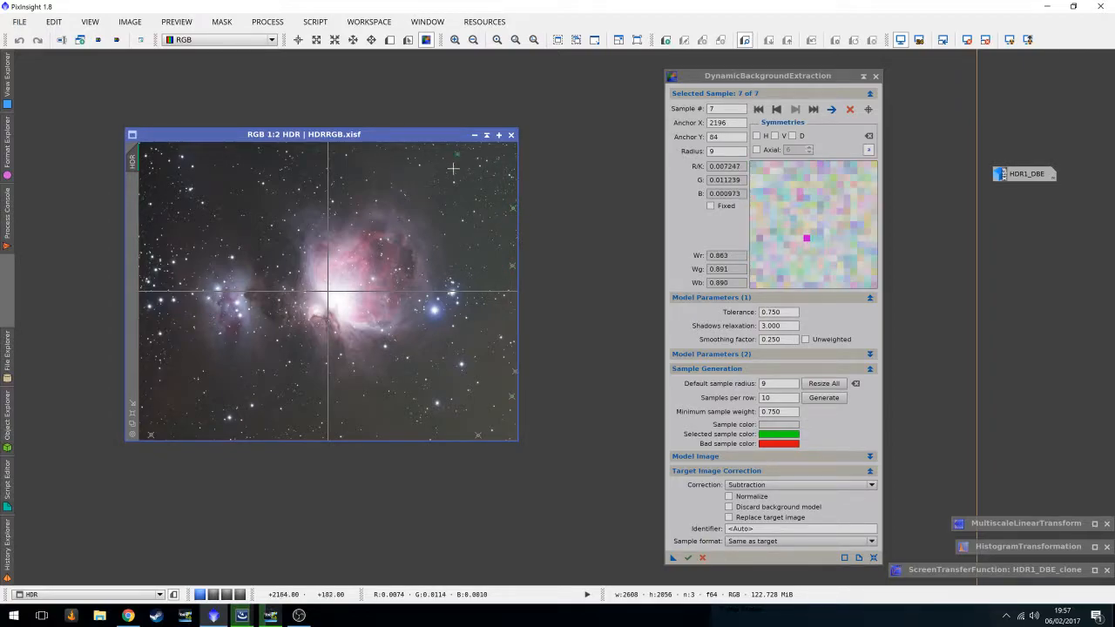
left_click(391, 146)
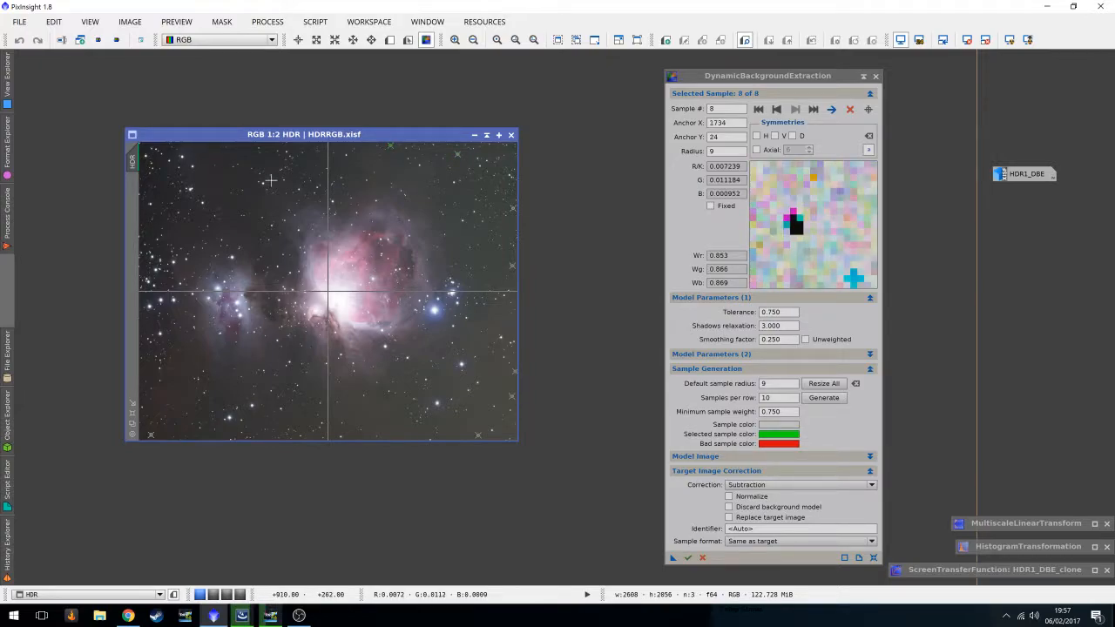
left_click(303, 149)
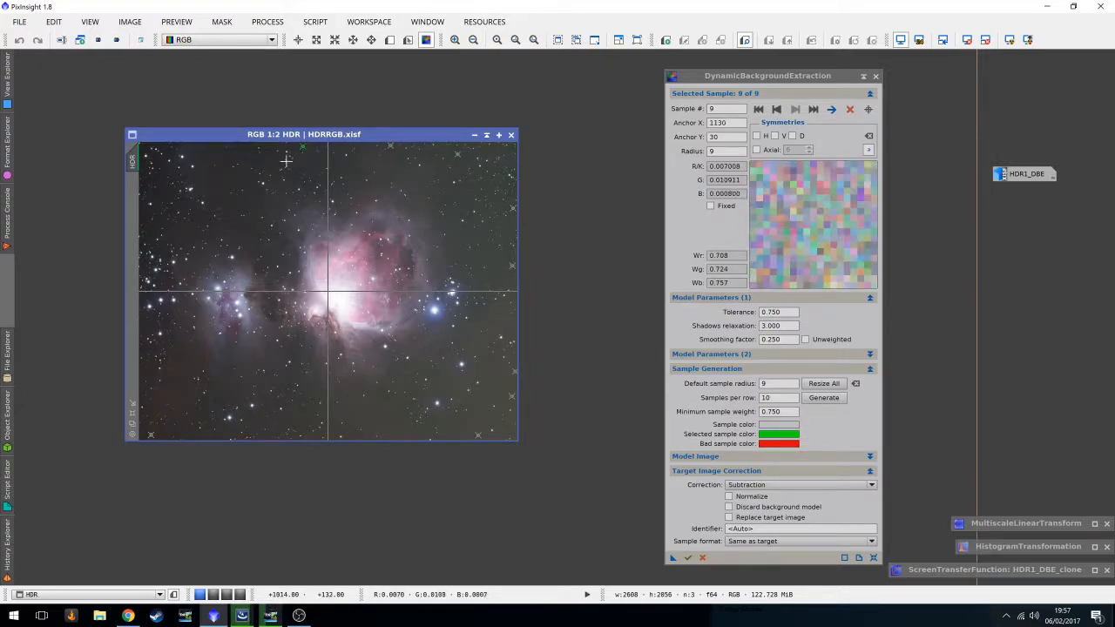
left_click(242, 148)
left_click(205, 148)
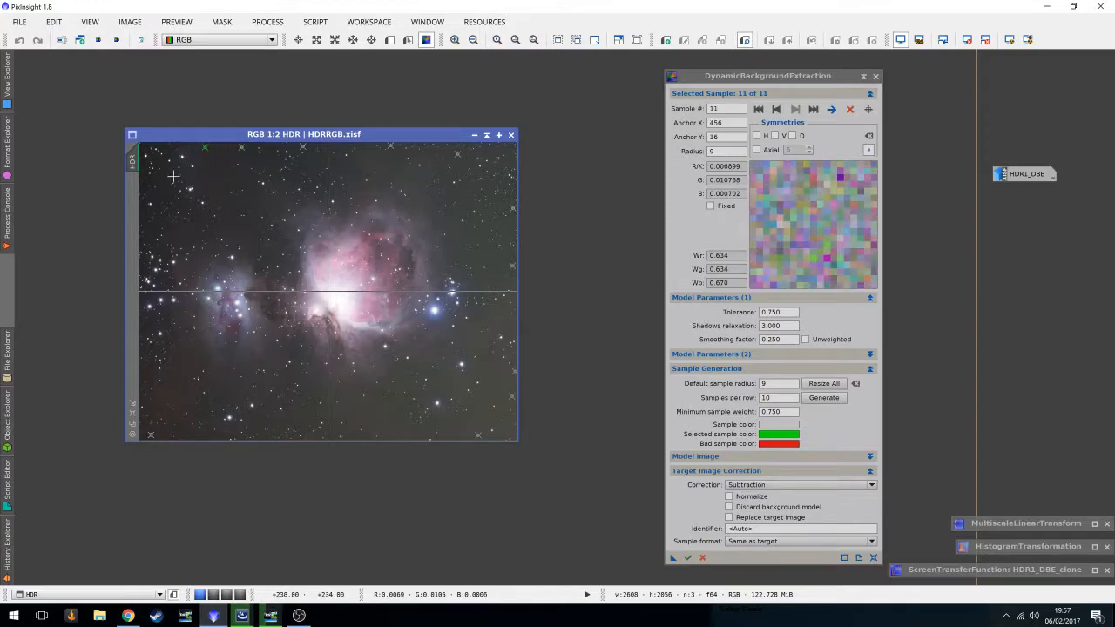
left_click(142, 166)
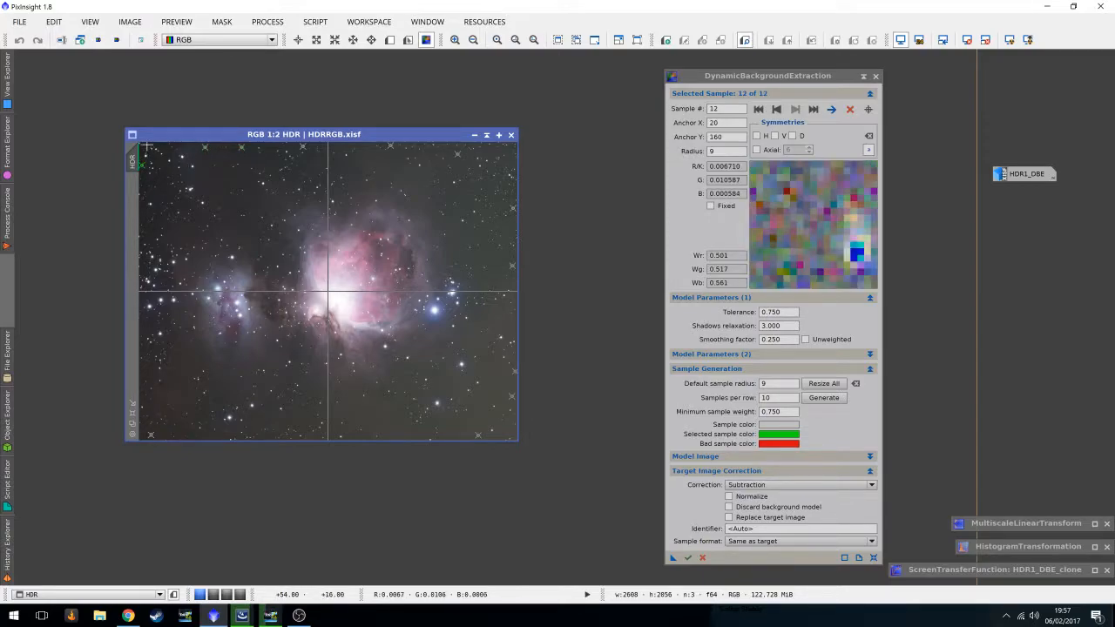
left_click(145, 147)
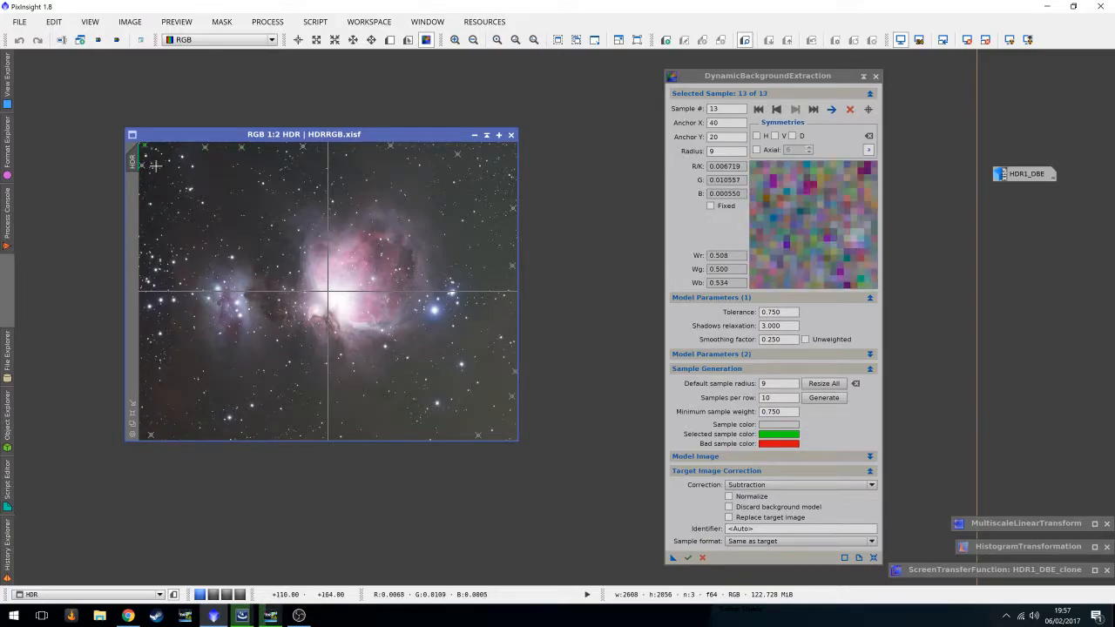
left_click(141, 322)
Add two background samples on star-free sky in the image's lower-left area.
scroll(144, 324, "up", 3)
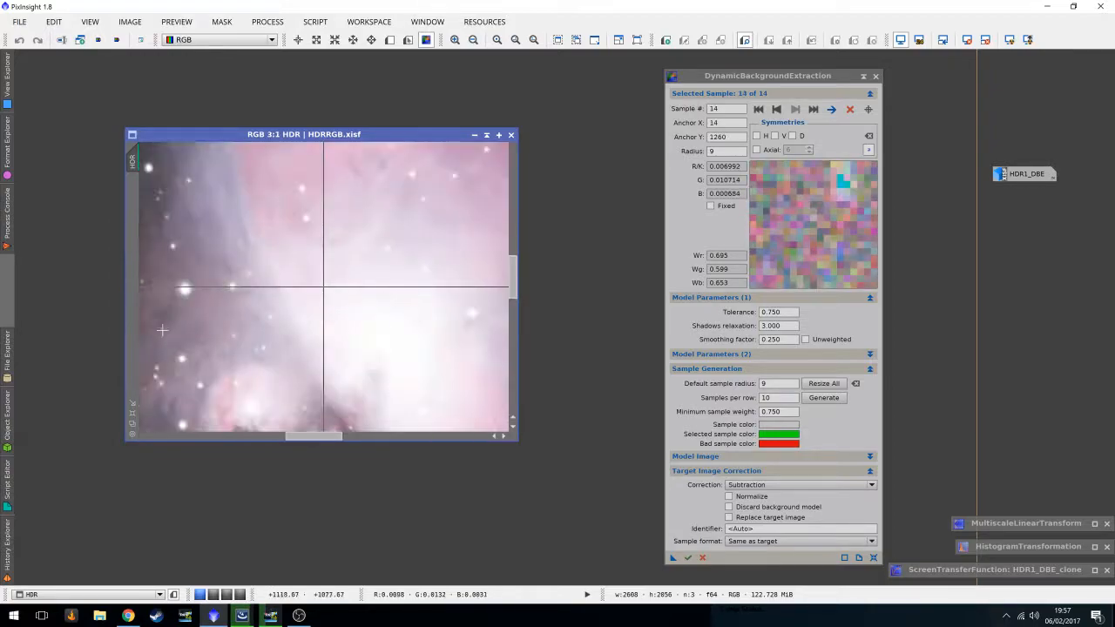
scroll(298, 427, "down", 1)
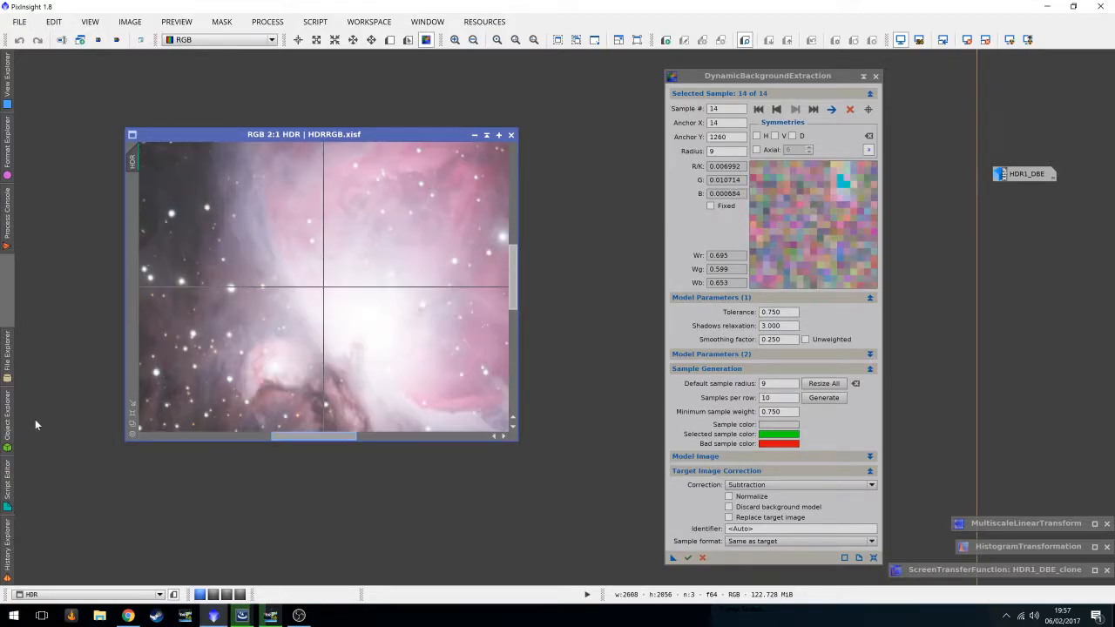
left_click_drag(297, 436, 164, 436)
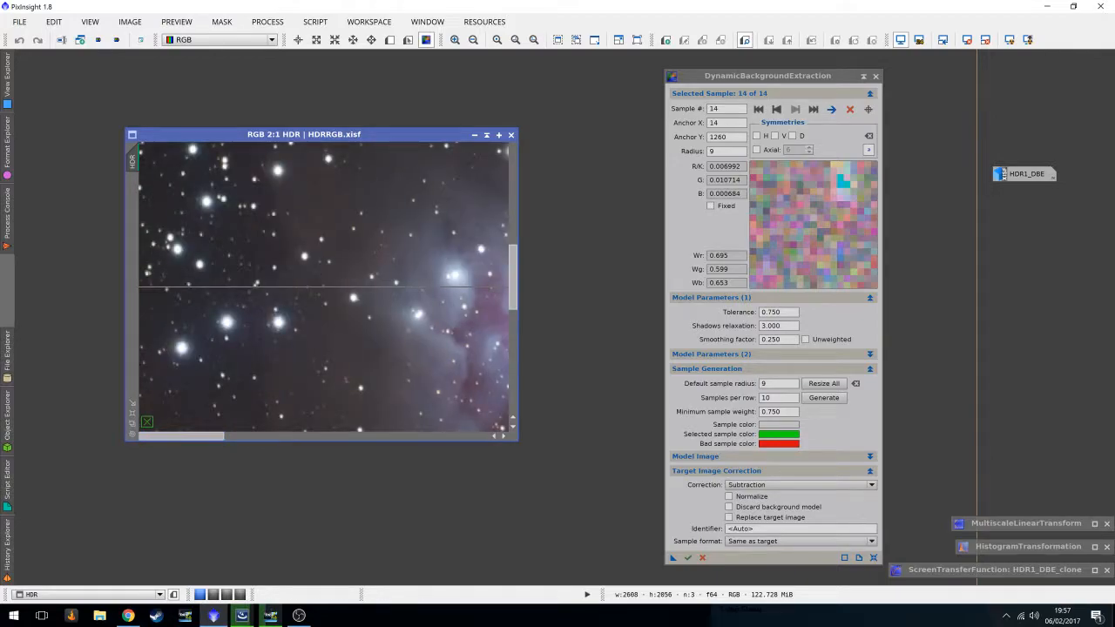
left_click_drag(514, 280, 518, 382)
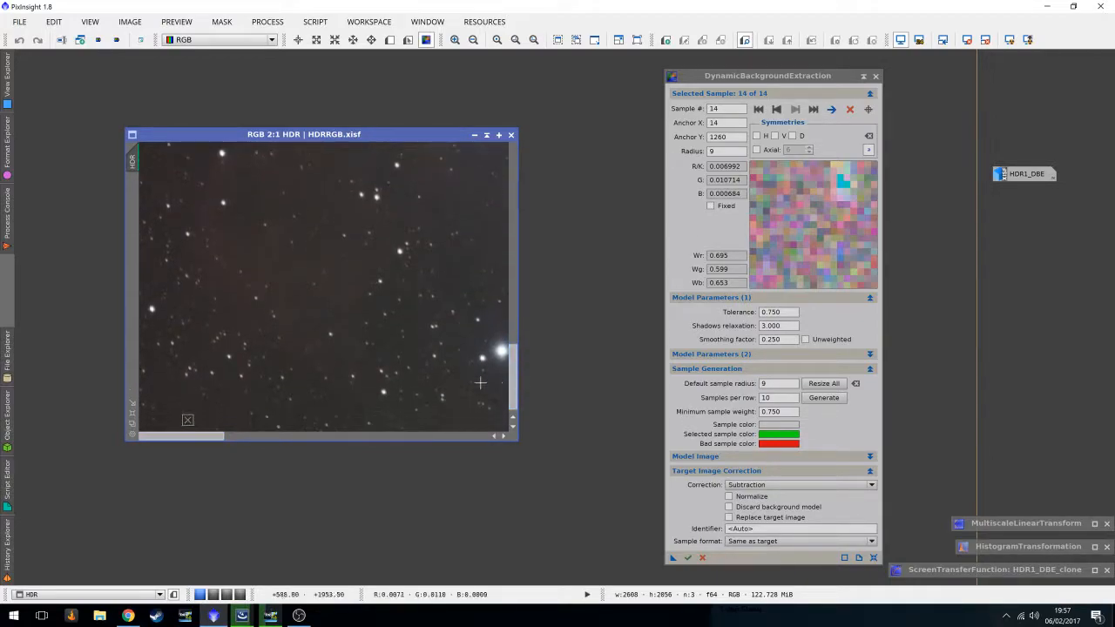
left_click(277, 366)
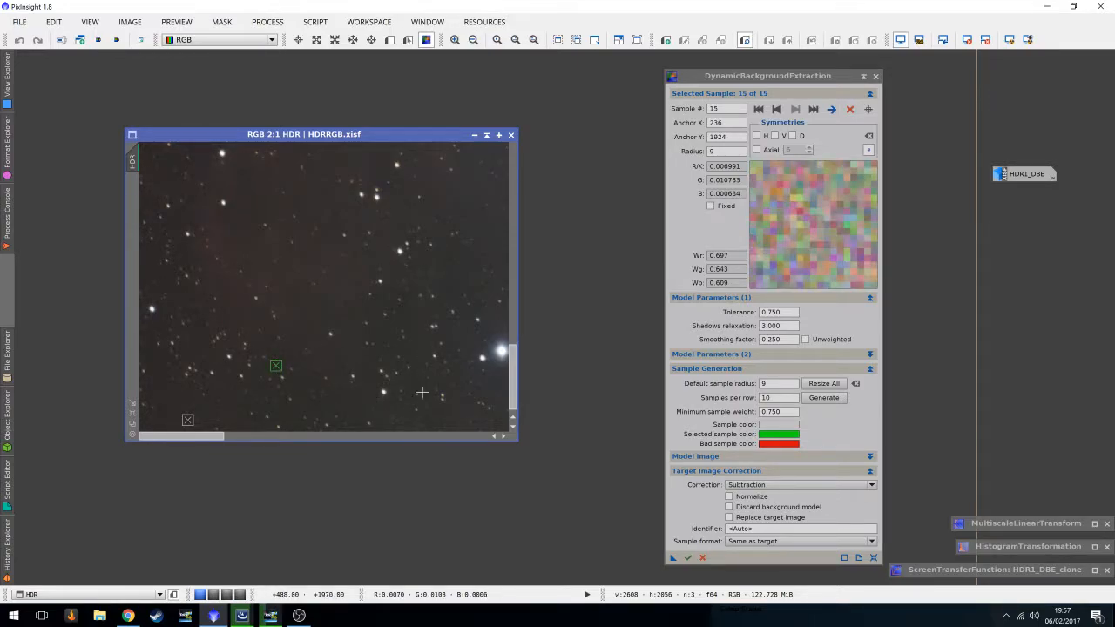
left_click(444, 289)
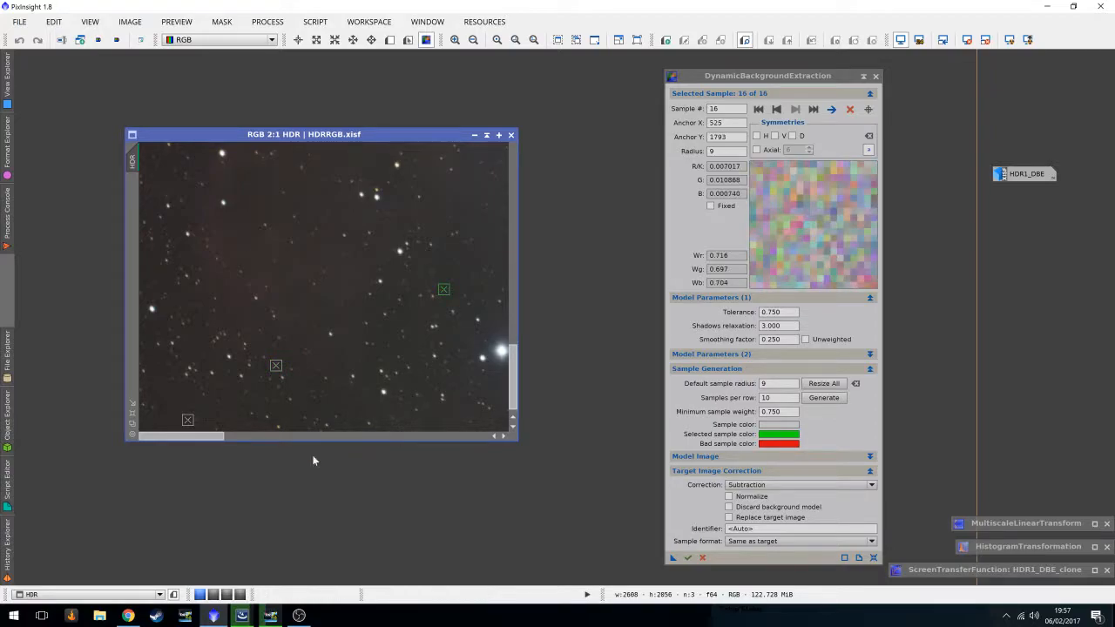
Add four background samples between the stars in the lower part of the image, from left of centre to the middle.
left_click_drag(217, 443, 257, 443)
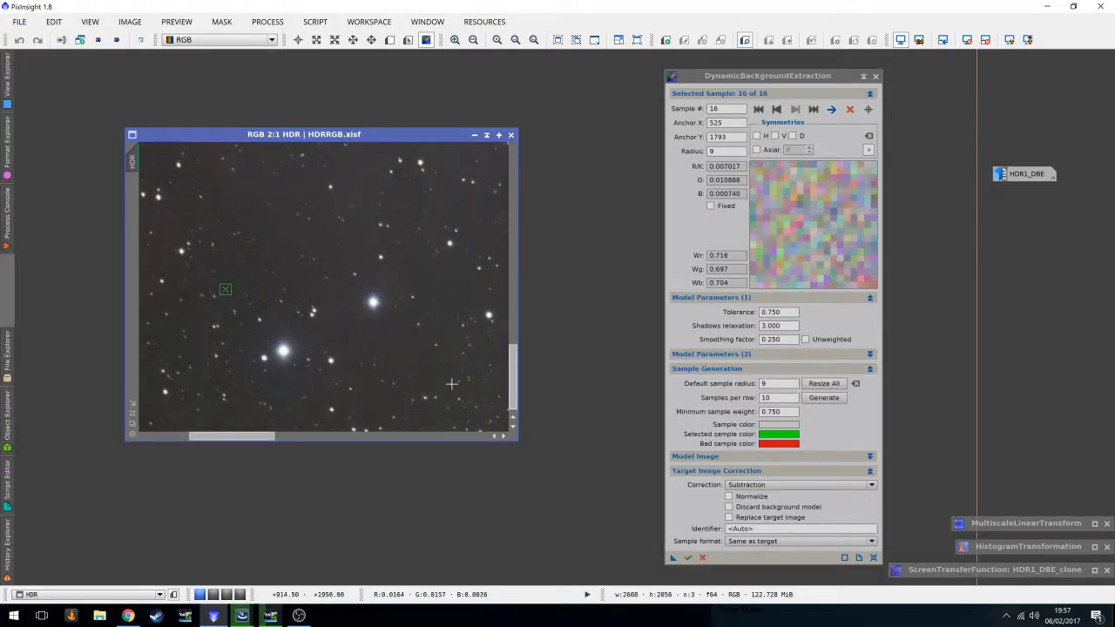
left_click_drag(515, 377, 515, 379)
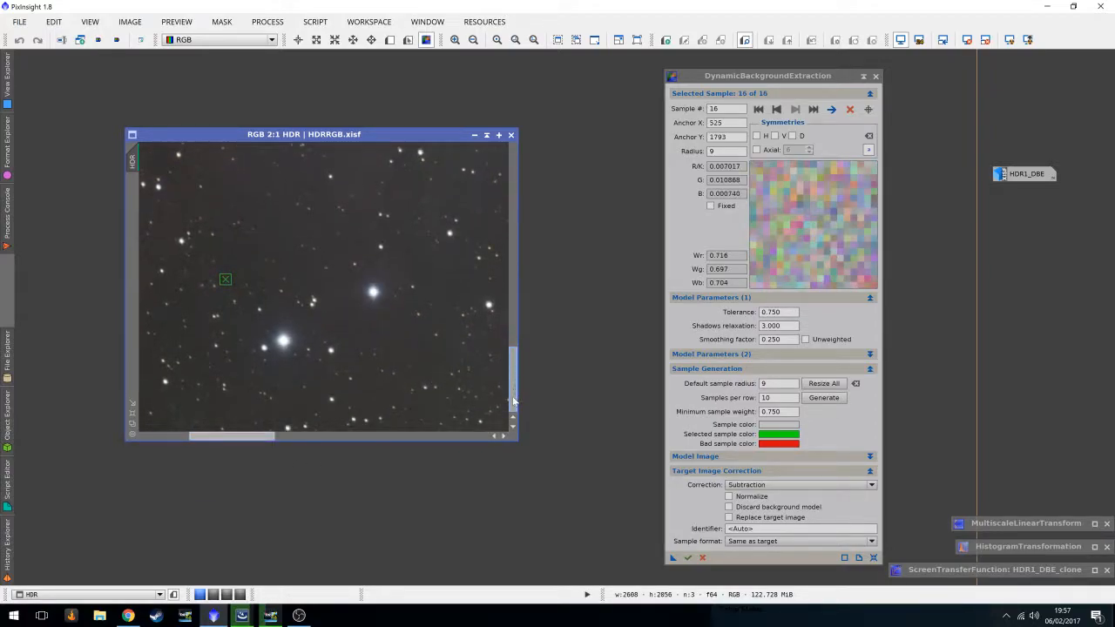
left_click(378, 397)
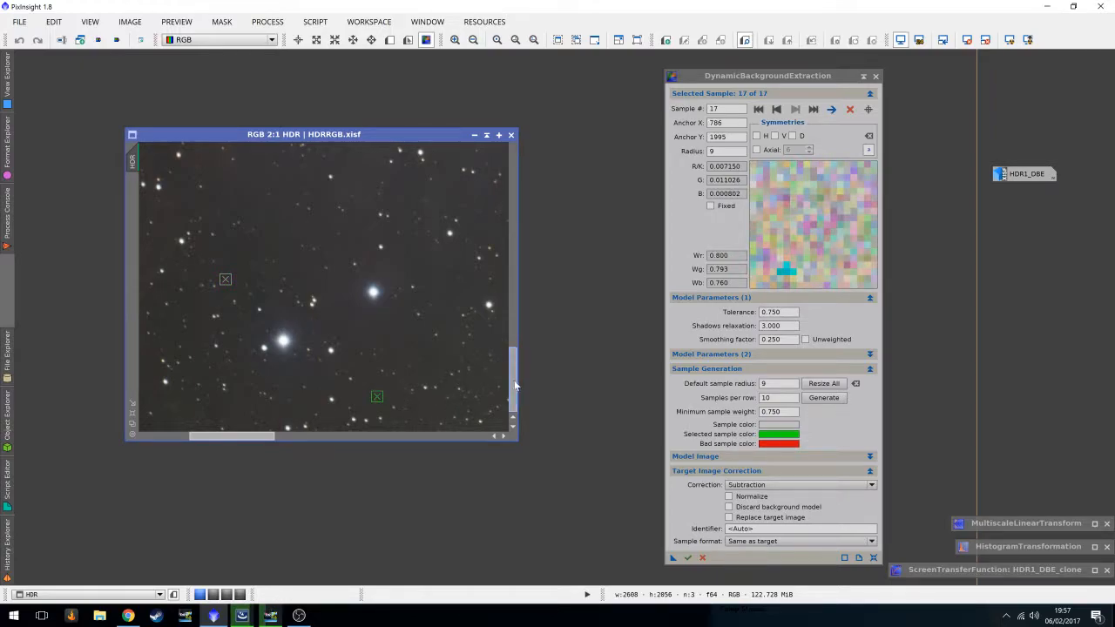
left_click_drag(251, 438, 318, 440)
left_click(361, 401)
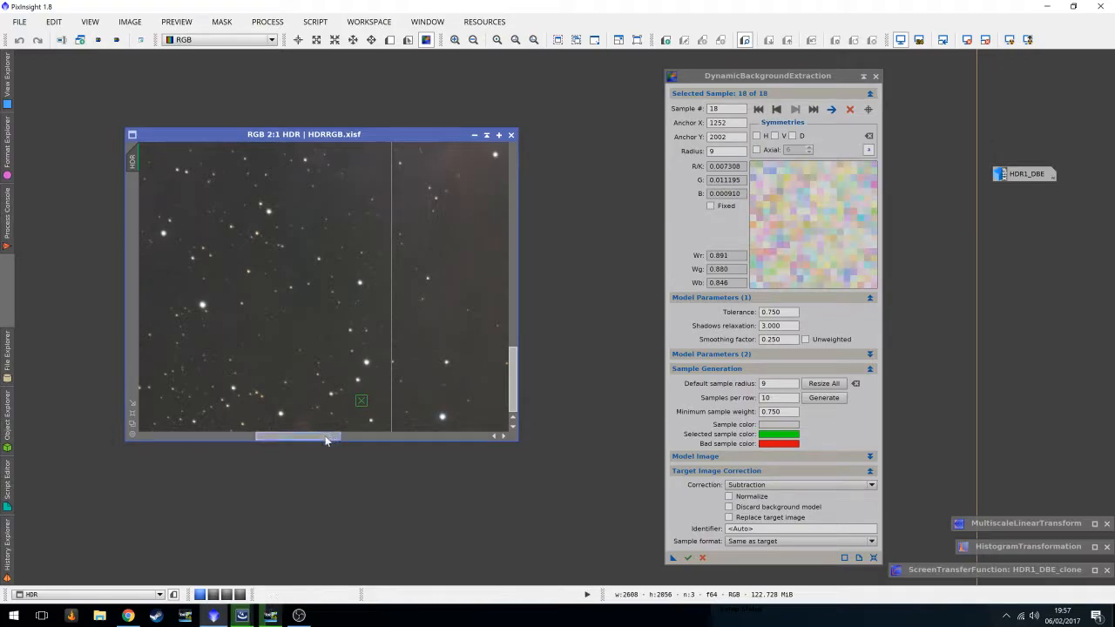
left_click(302, 299)
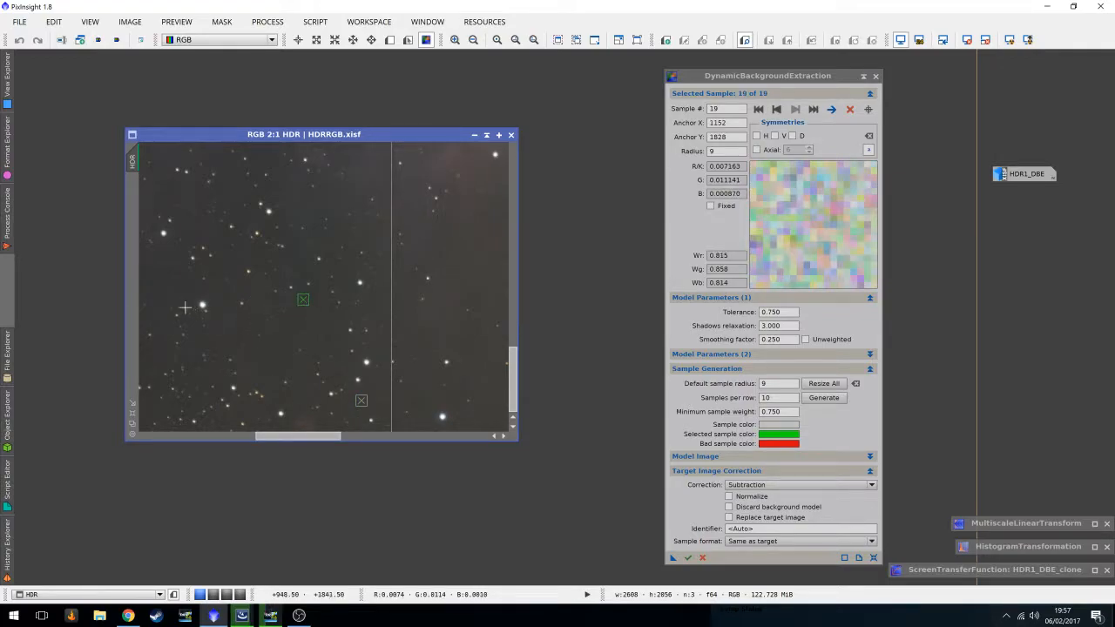
left_click(162, 261)
Add four background samples on empty sky across the image's lower-right area, three of them close to the bottom edge.
left_click_drag(293, 443, 364, 444)
left_click(307, 257)
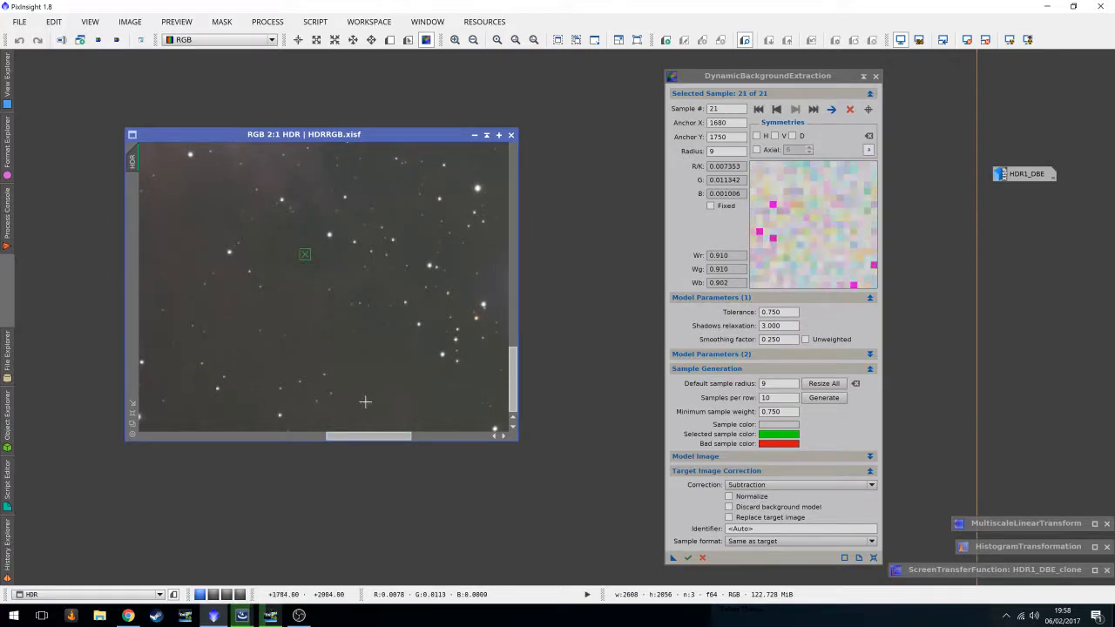
left_click(466, 424)
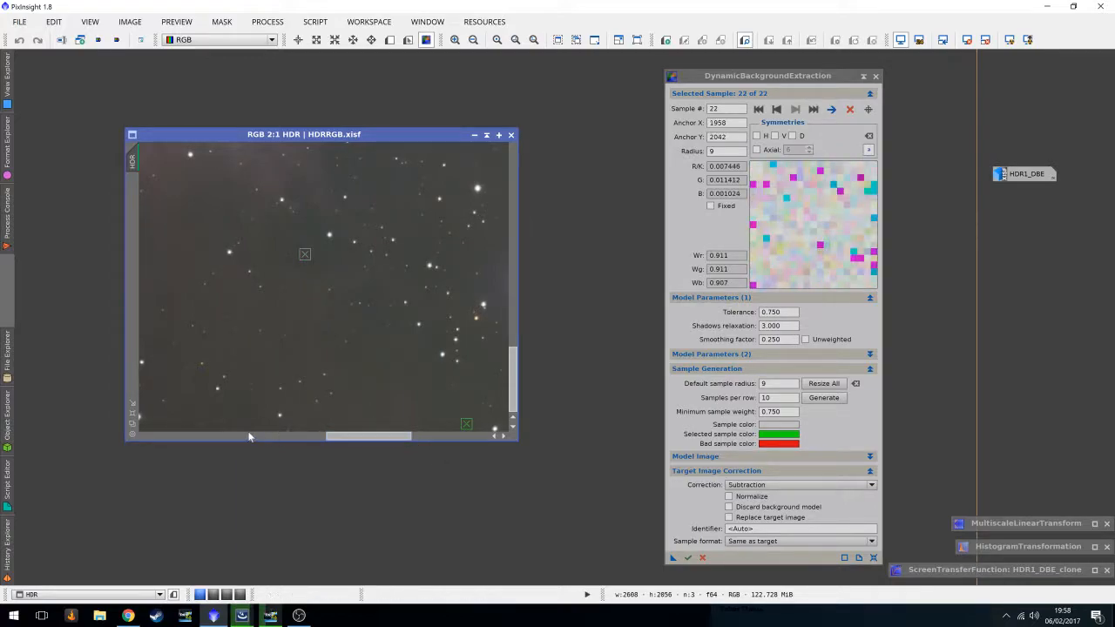
left_click_drag(370, 437, 446, 440)
left_click(433, 419)
left_click(255, 425)
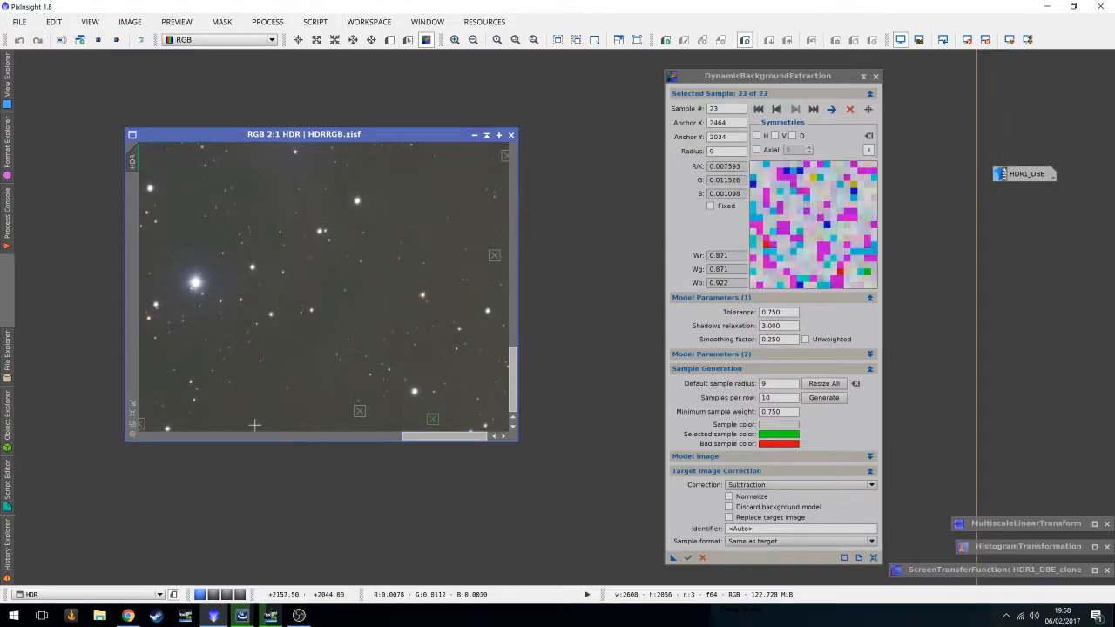
Add one background sample on the dark sky above the gap between the nebulae and one below-left of the main nebula.
scroll(483, 376, "down", 2)
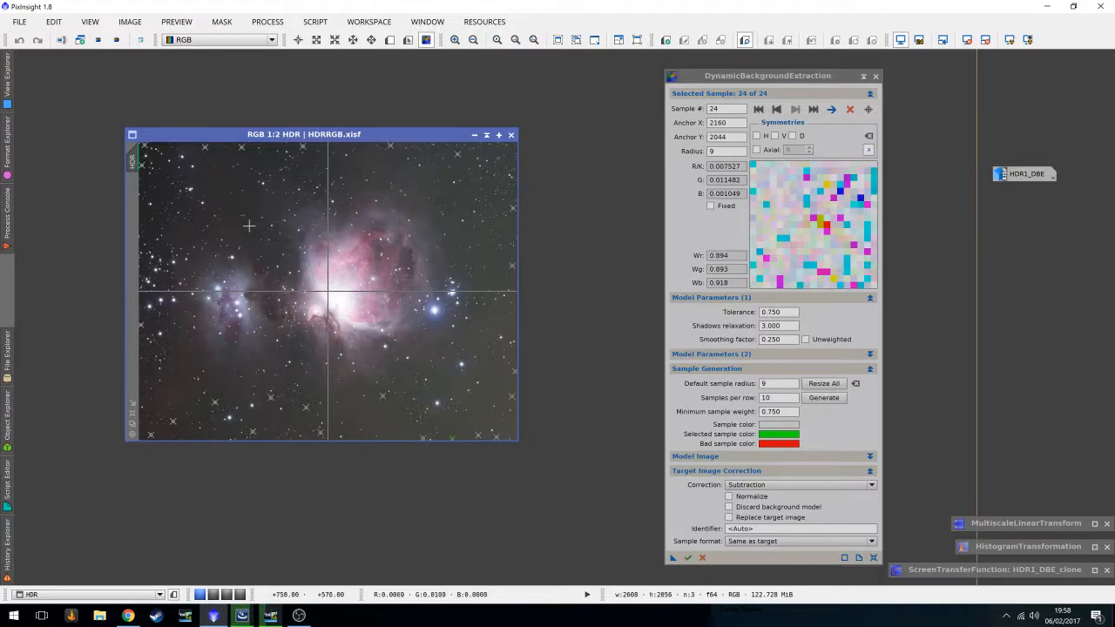
scroll(248, 224, "up", 1)
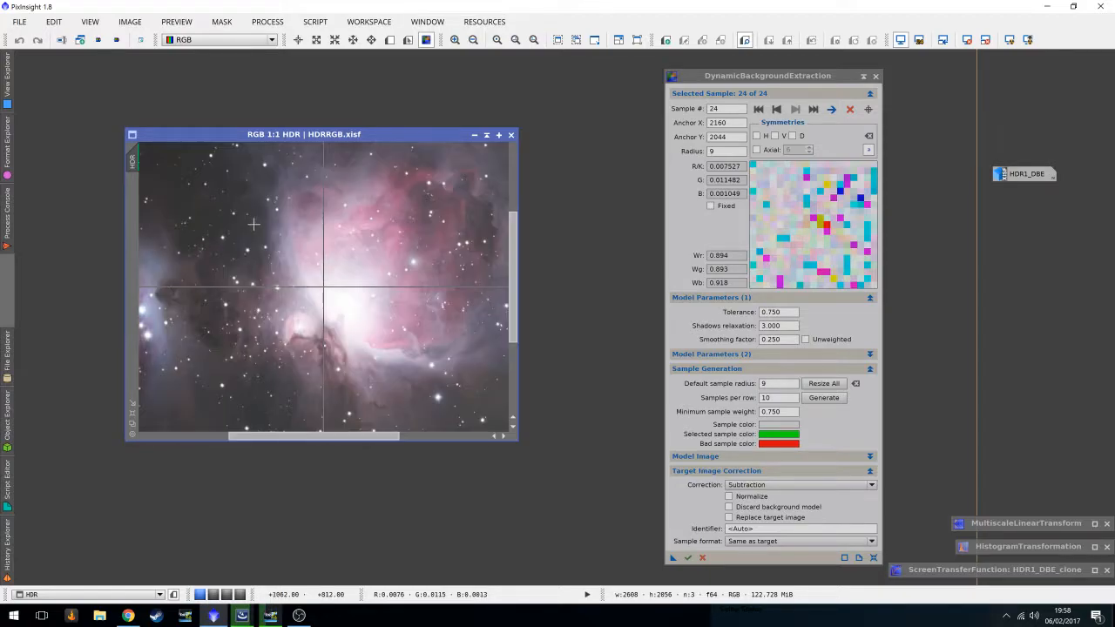
left_click(181, 204)
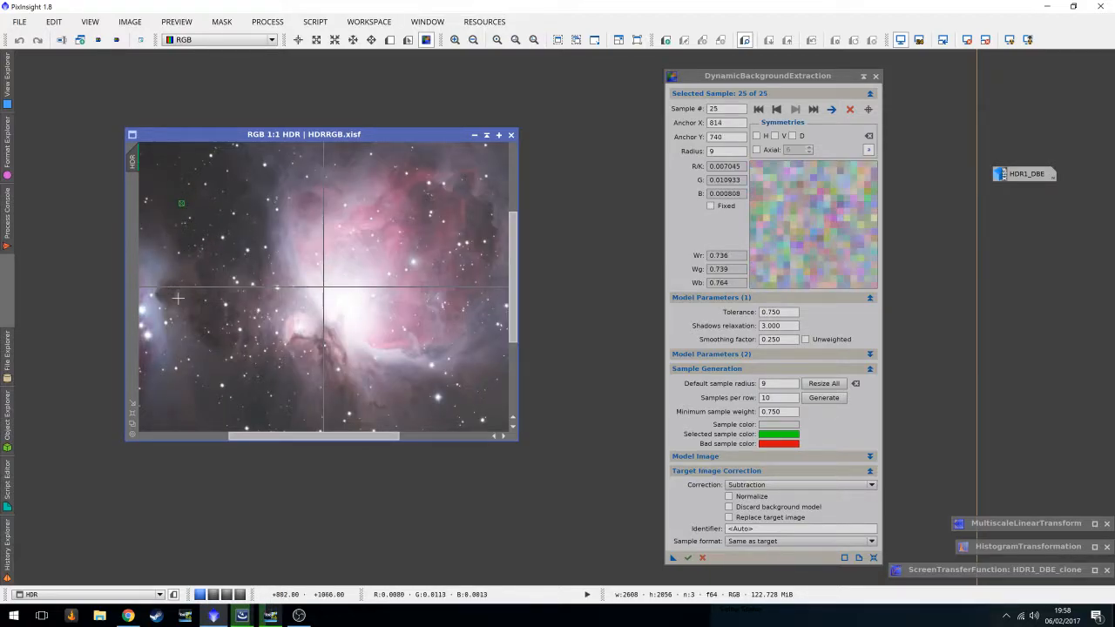
left_click(254, 413)
scroll(399, 390, "down", 1)
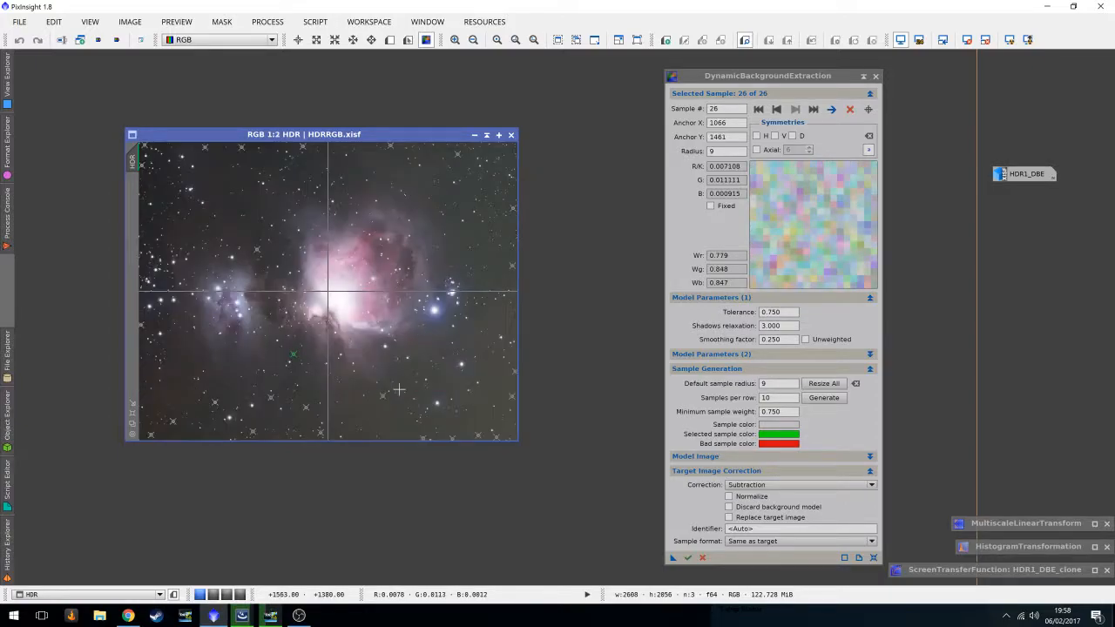
Add five background samples on dark sky: one beside the image's right edge, one in the upper-right area and three across the upper-left area.
left_click(494, 278)
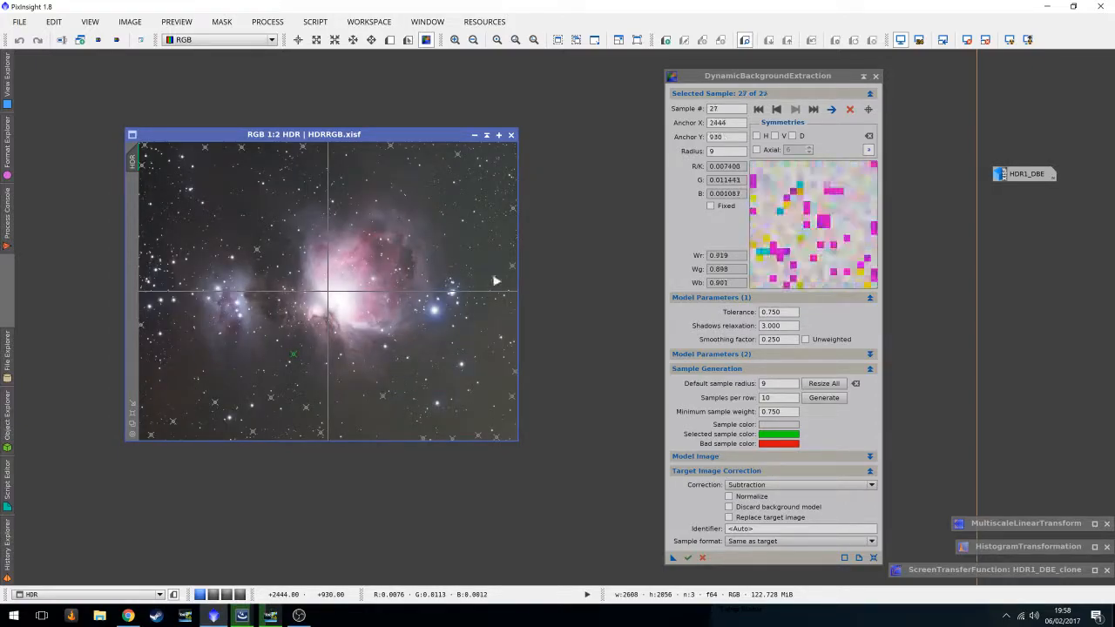
left_click(437, 166)
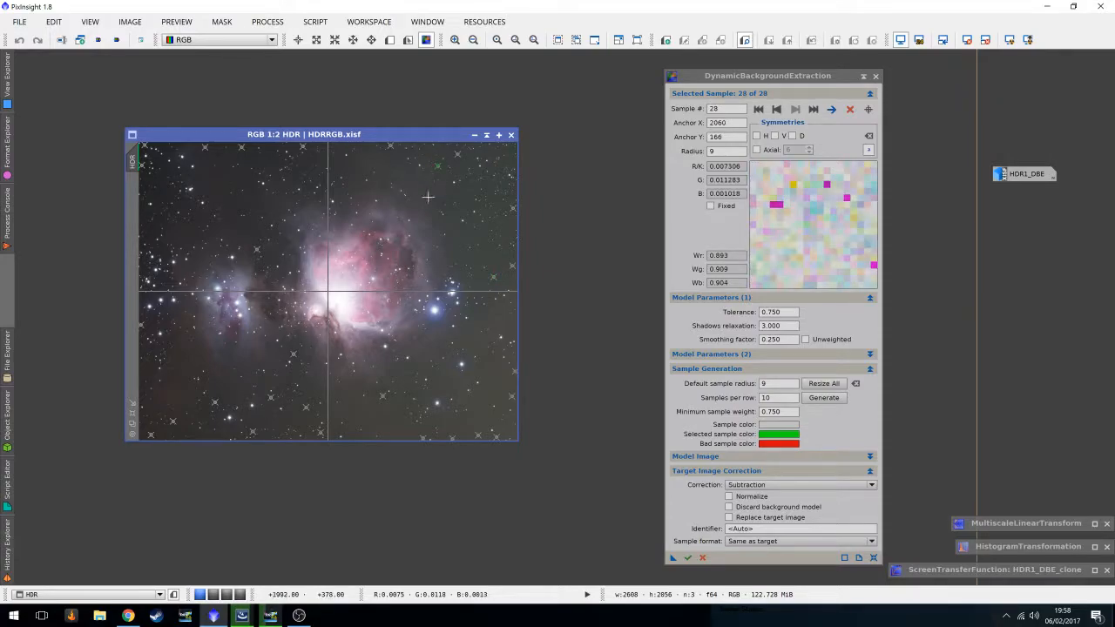
left_click(206, 181)
left_click(246, 183)
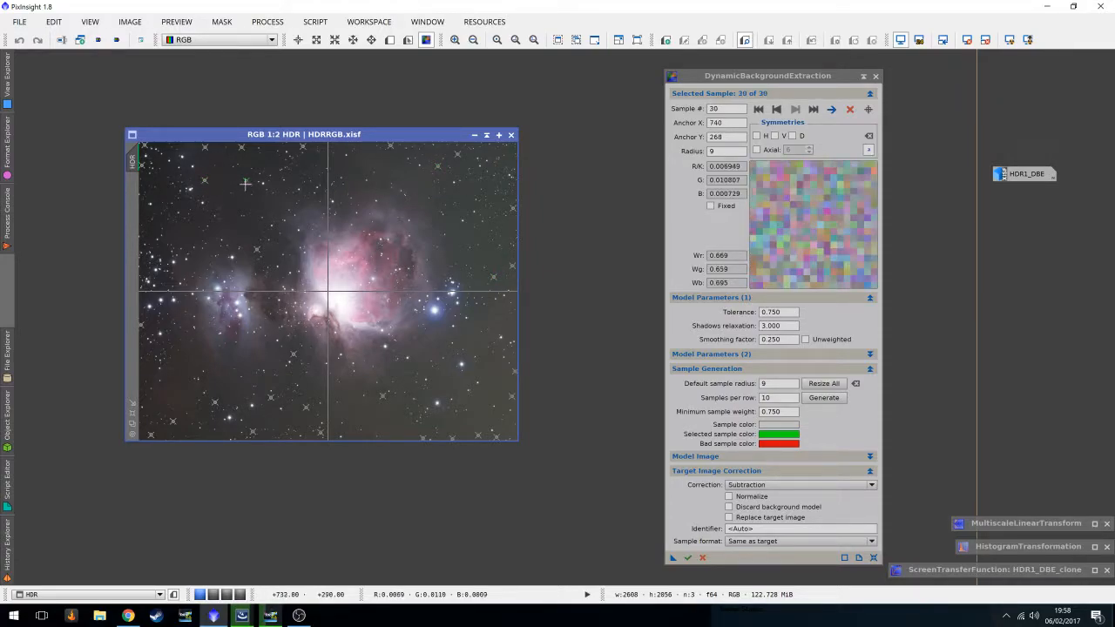
left_click(144, 214)
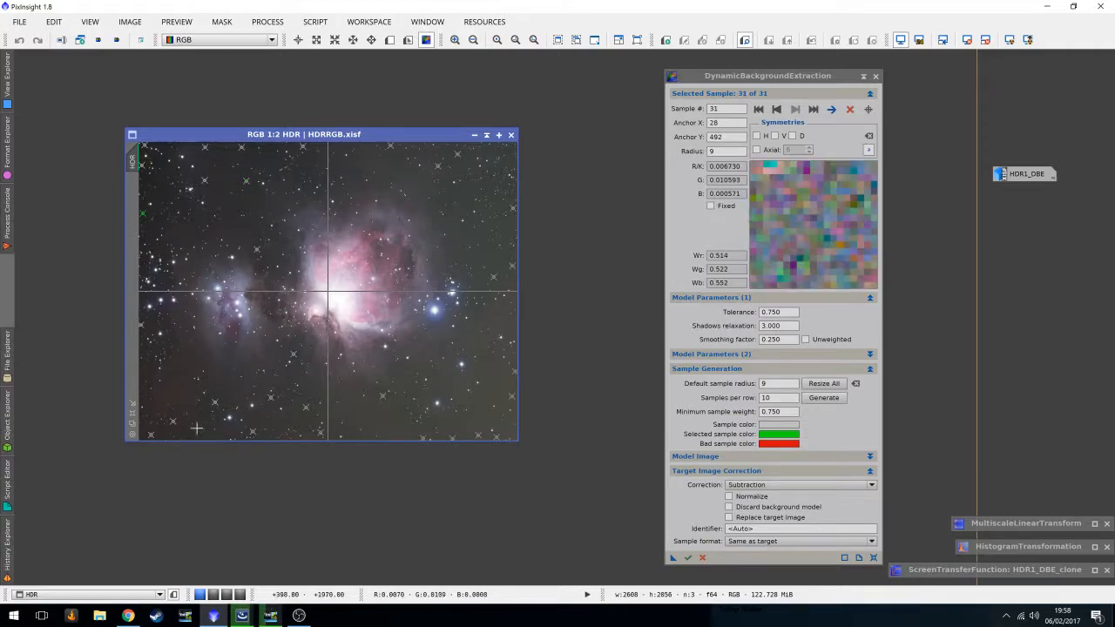
Add three background samples: one at the middle of the image's bottom edge, one in the top-right corner and one in the upper-left area.
left_click(352, 435)
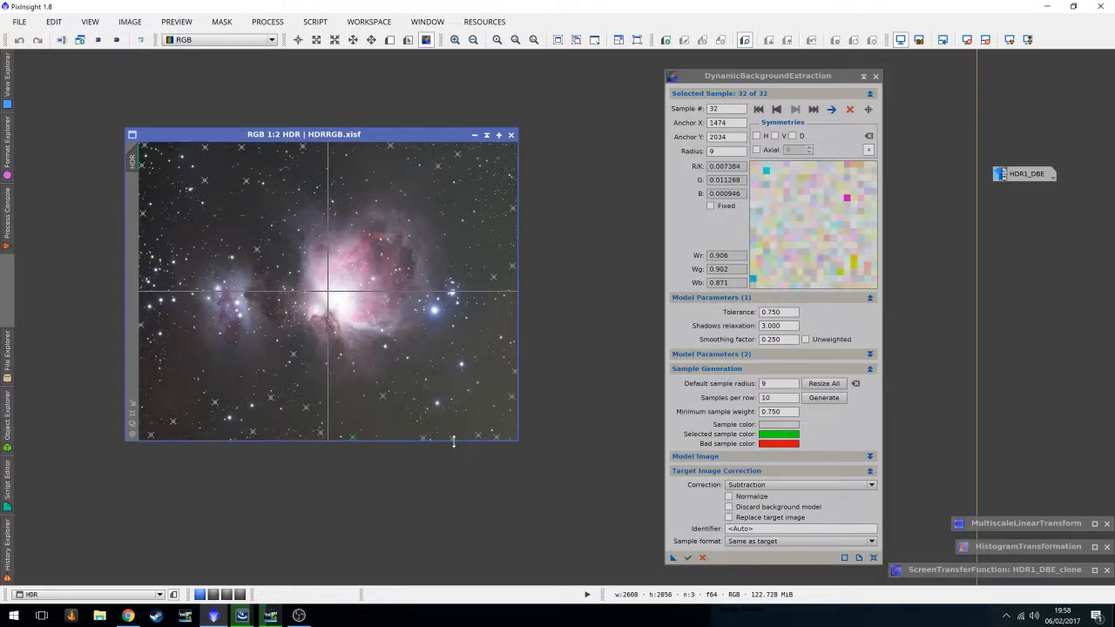
left_click(513, 150)
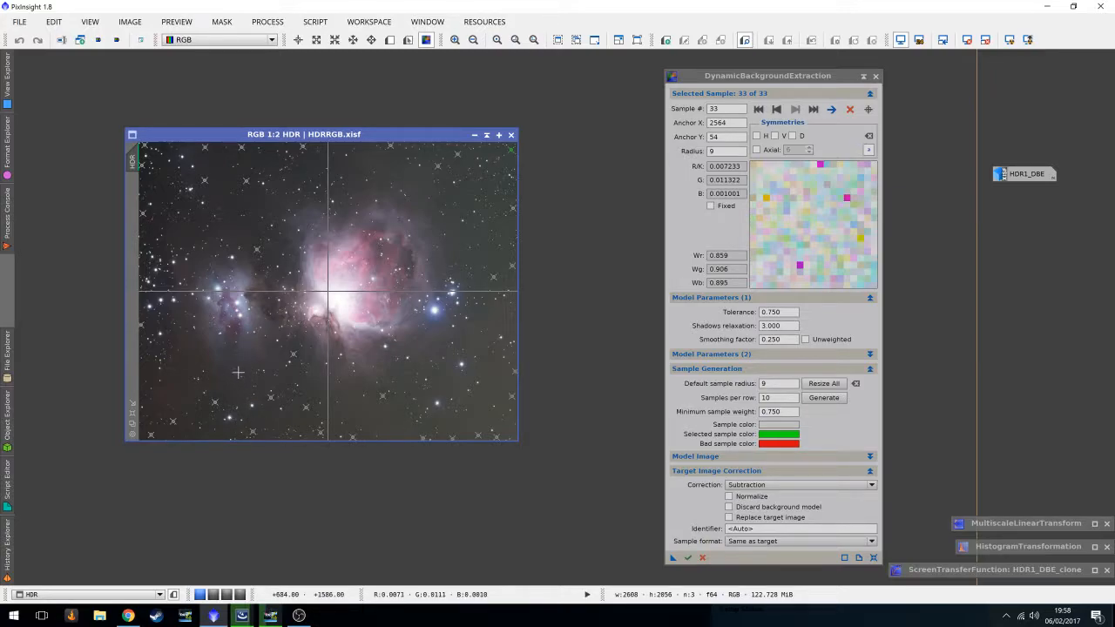
left_click(161, 192)
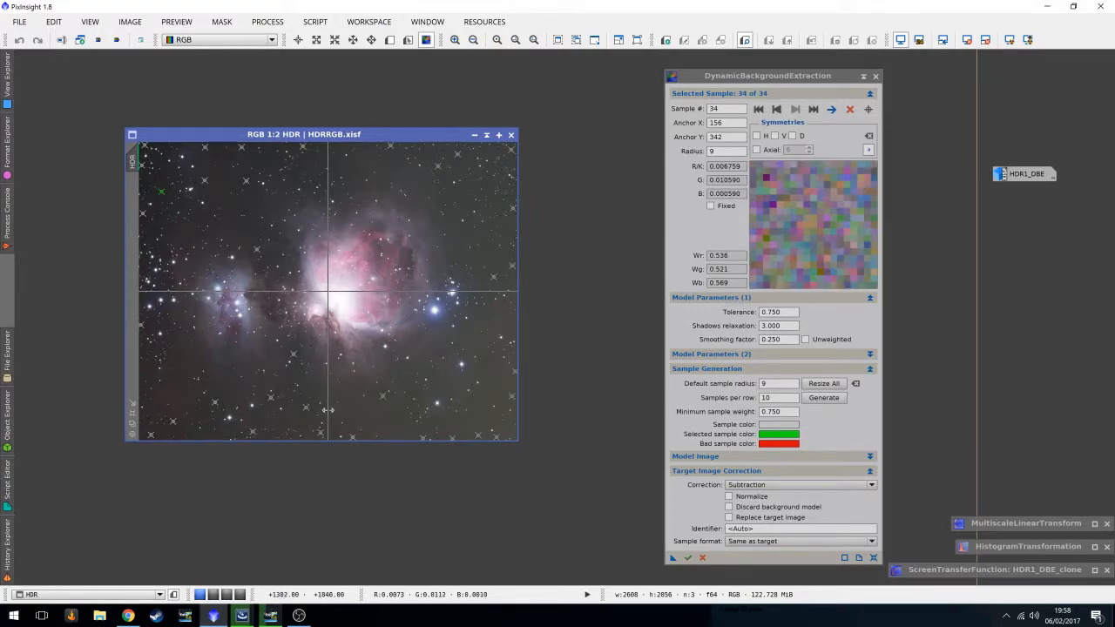
Add one background sample between the stars below-right of the main nebula, at 1:1 zoom.
scroll(402, 417, "up", 1)
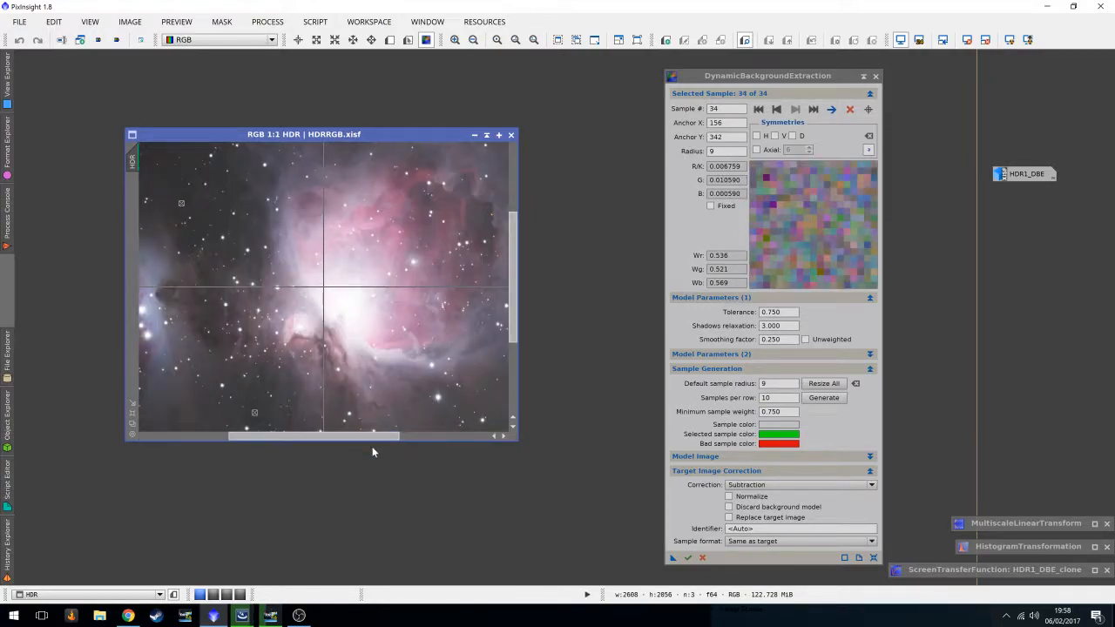
left_click_drag(373, 437, 460, 438)
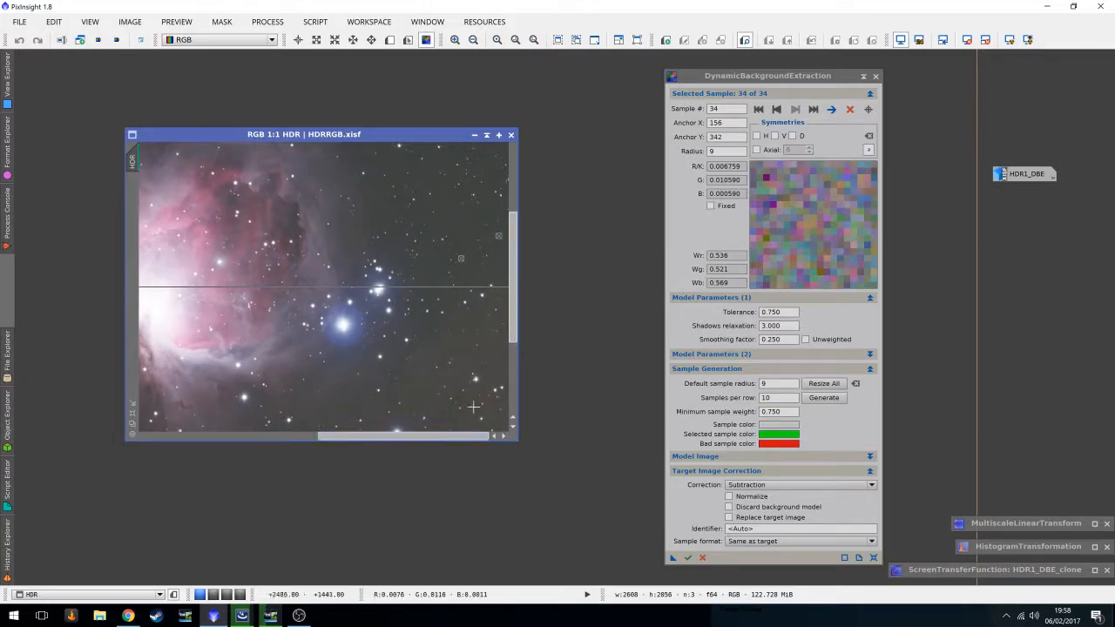
left_click_drag(513, 273, 514, 344)
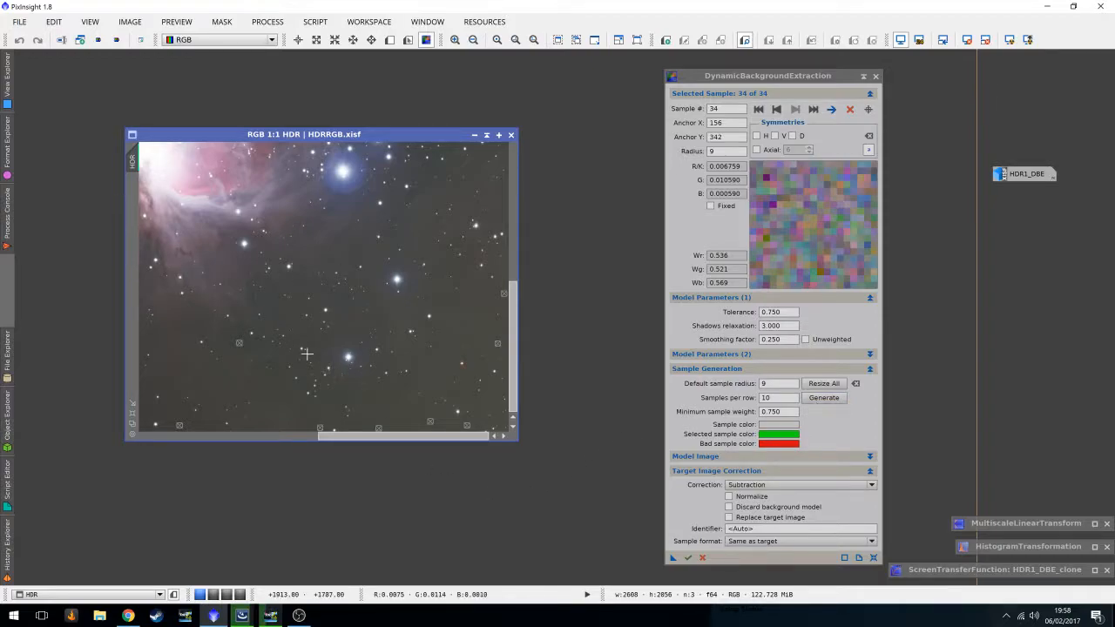
left_click(287, 317)
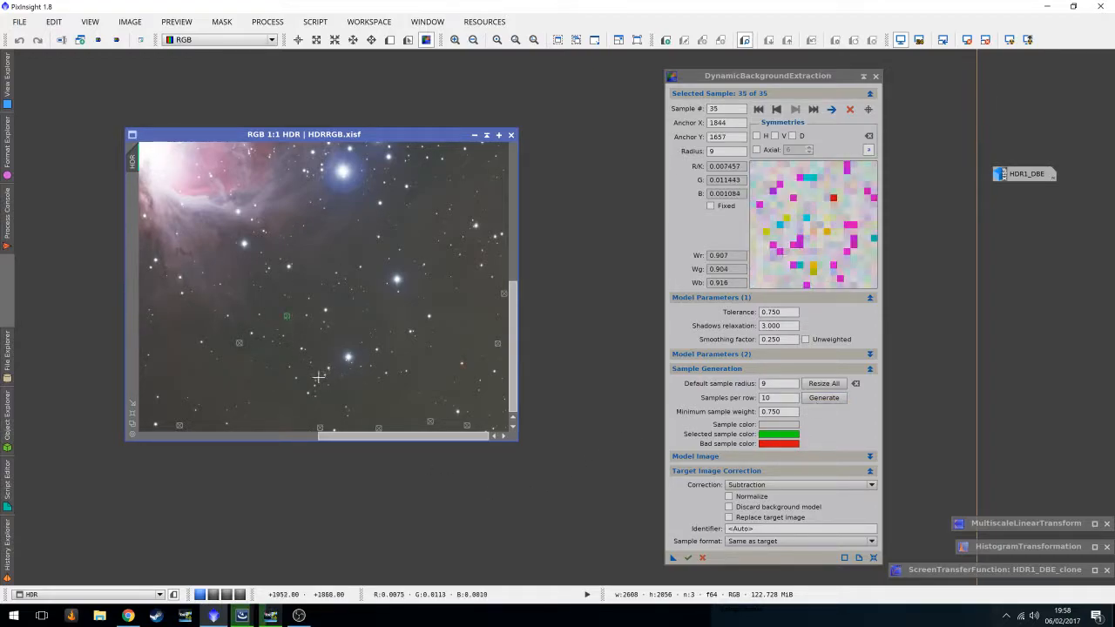
Add four background samples in the image's lower-left area: one just below the bright star, one on the bottom edge and two along the left edge.
left_click_drag(354, 435, 161, 457)
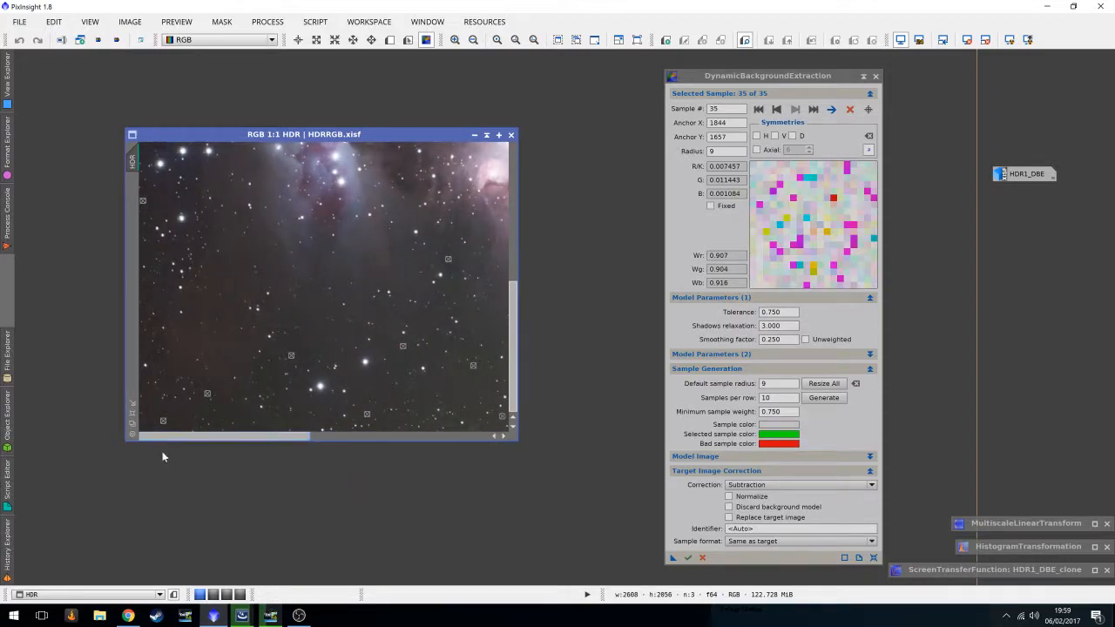
left_click(278, 426)
left_click_drag(279, 428, 331, 405)
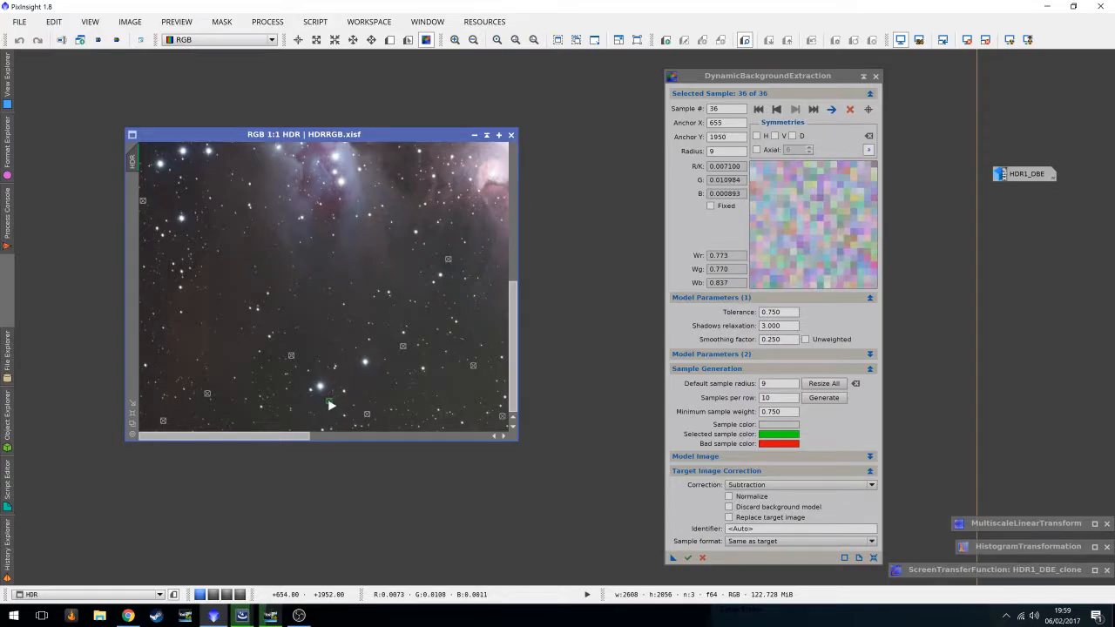
left_click(246, 427)
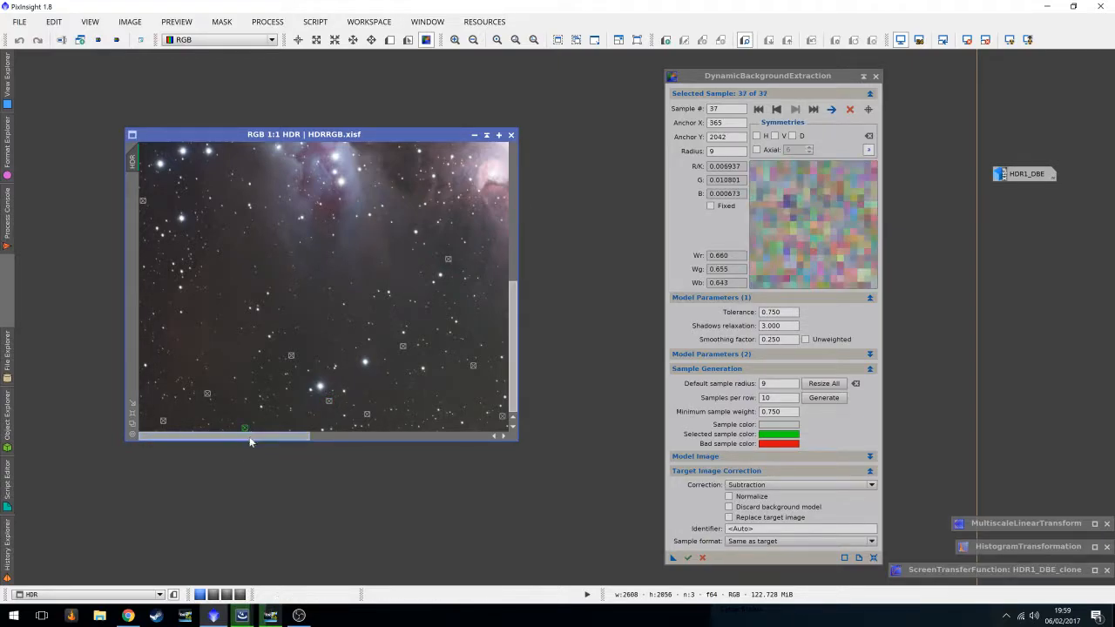
left_click(144, 294)
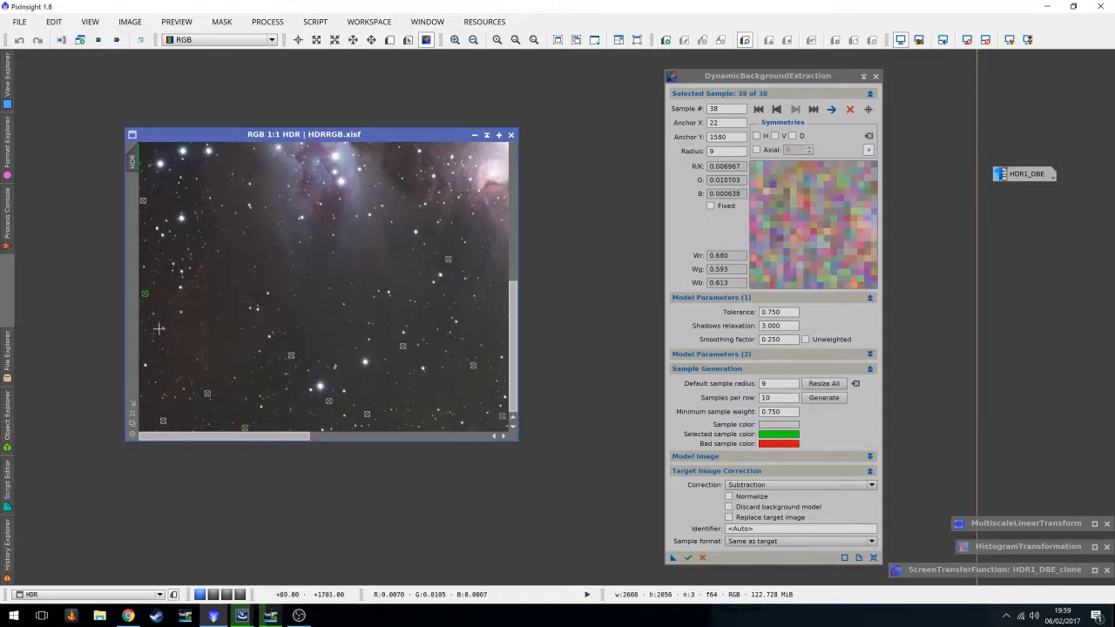
left_click(145, 379)
Add two background samples in the image's lower-right area, one below-right of the lower bright star and one near the right edge.
left_click_drag(216, 435, 453, 455)
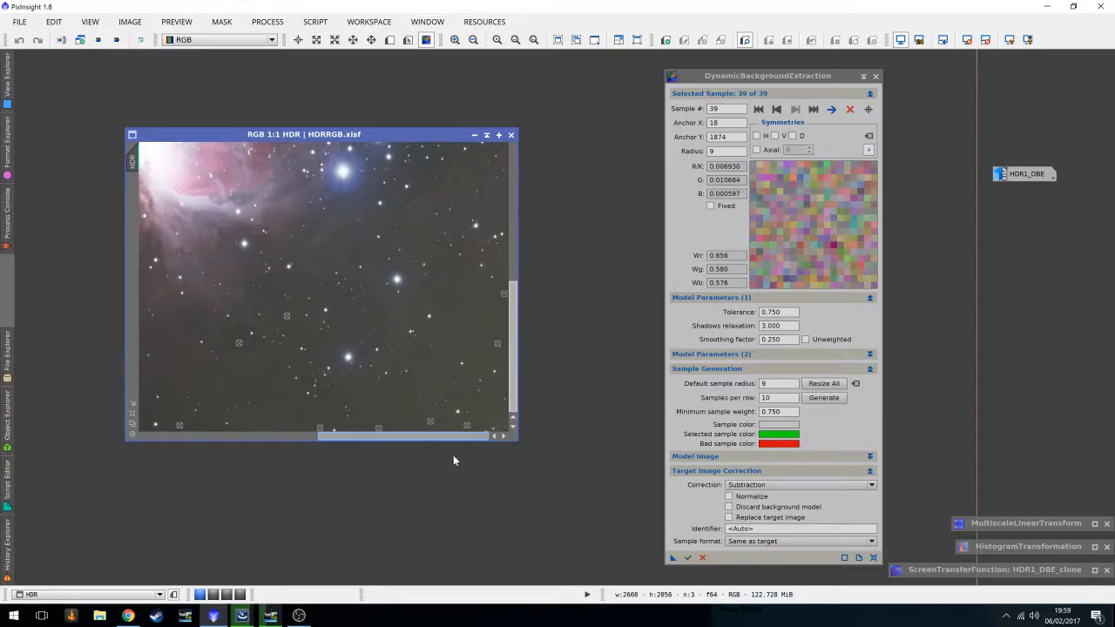
left_click(397, 386)
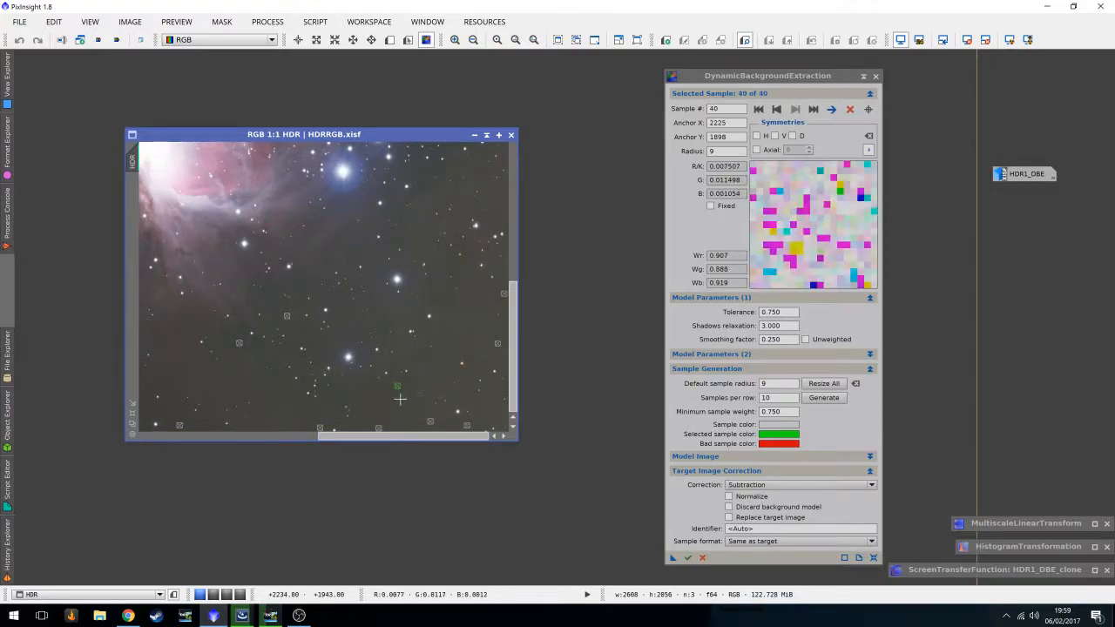
left_click(480, 306)
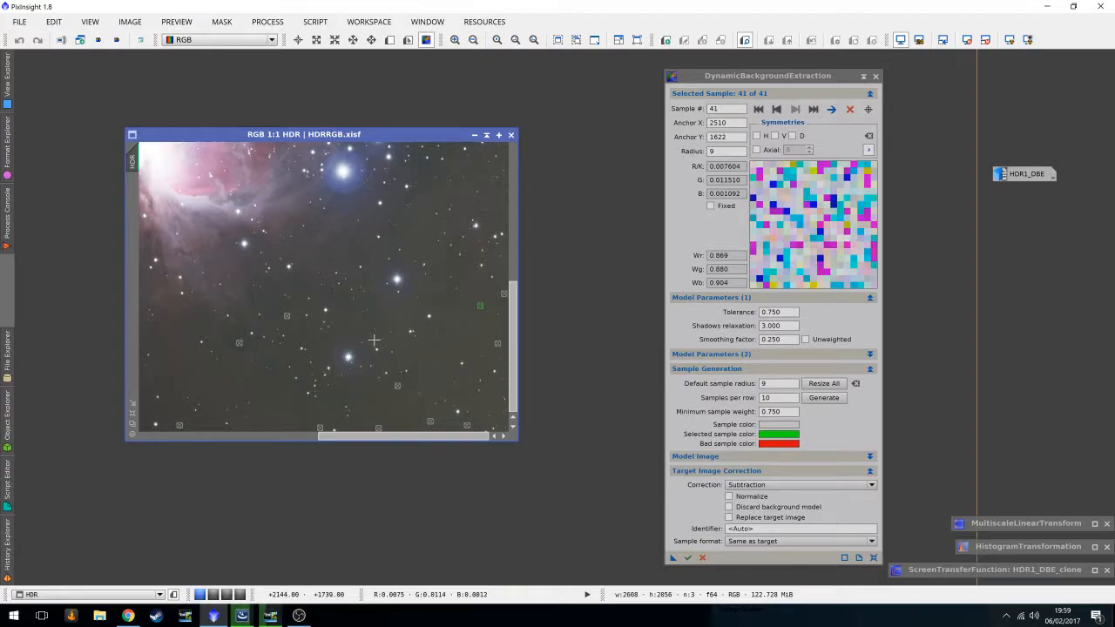
scroll(374, 340, "down", 1)
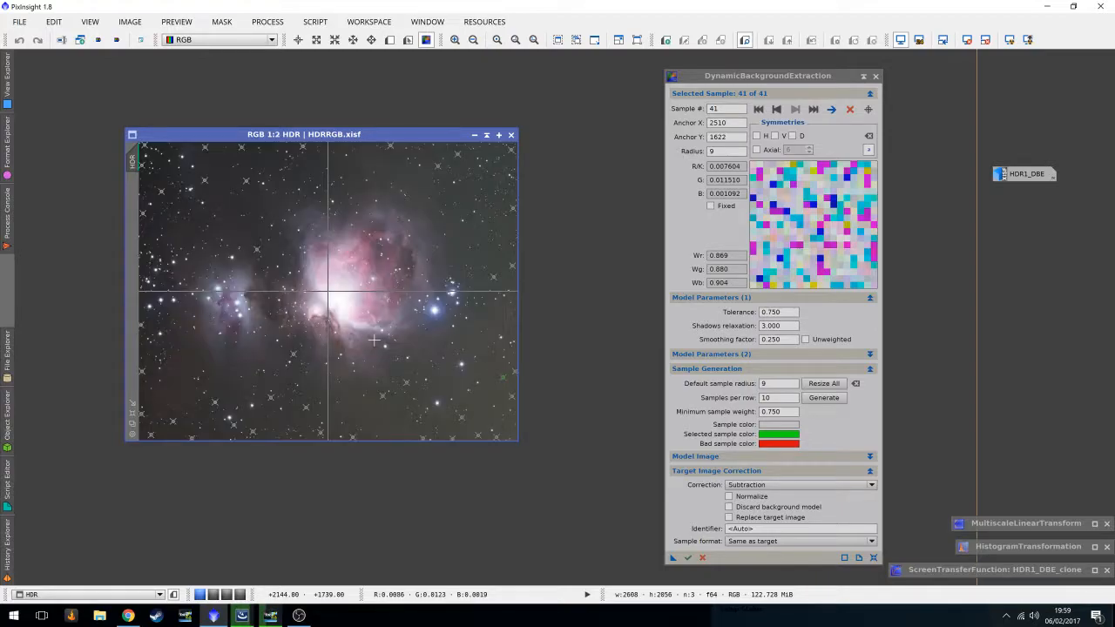
Add one background sample near the image's top edge above the main nebula, and run the background extraction.
left_click(366, 150)
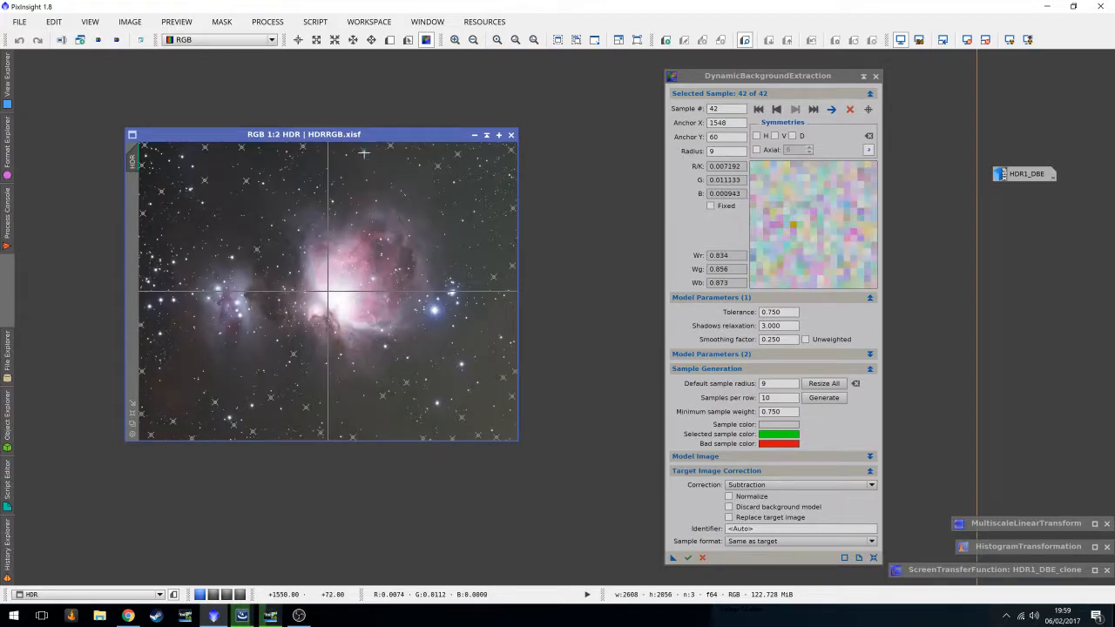
left_click(688, 557)
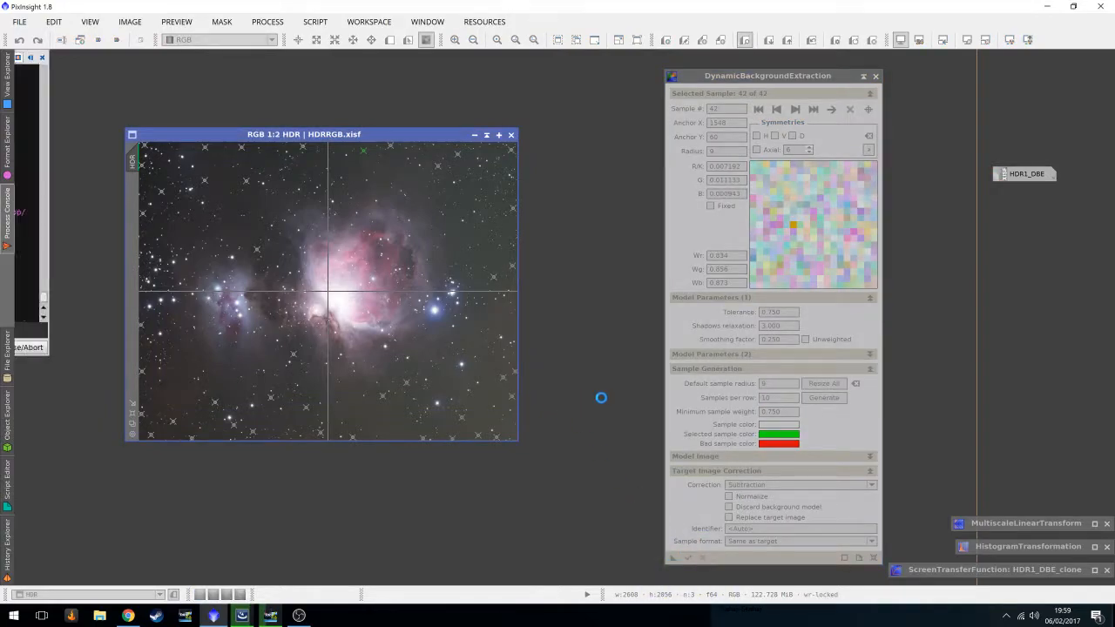
left_click_drag(420, 171, 403, 241)
Auto-stretch the extracted background model to inspect it before closing it, and auto-stretch the corrected HDR_DBE image.
left_click(390, 150)
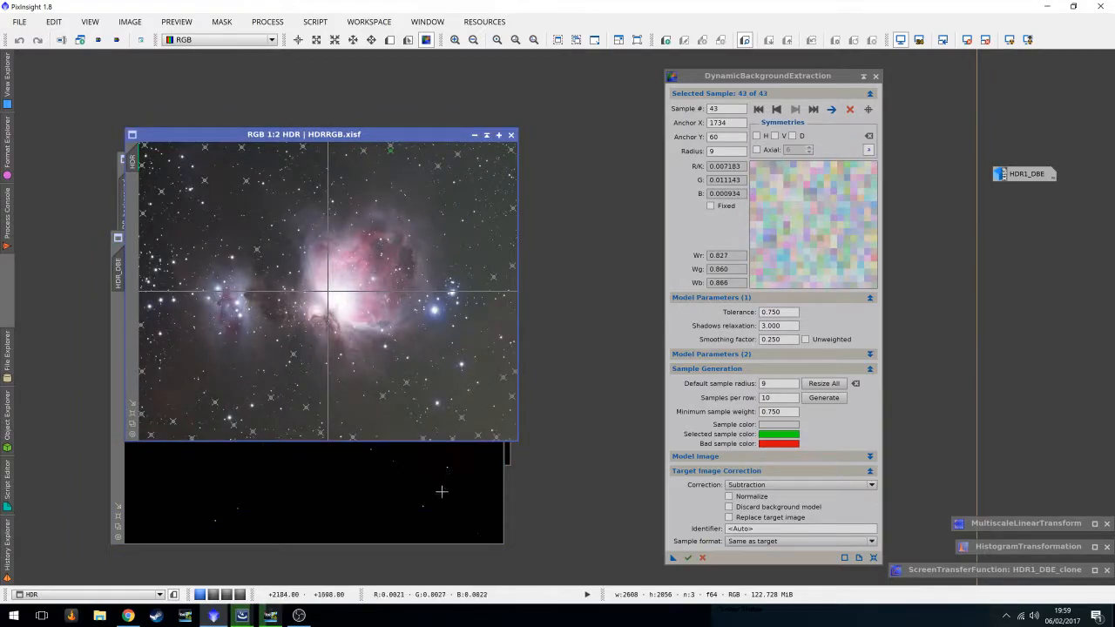
left_click(398, 501)
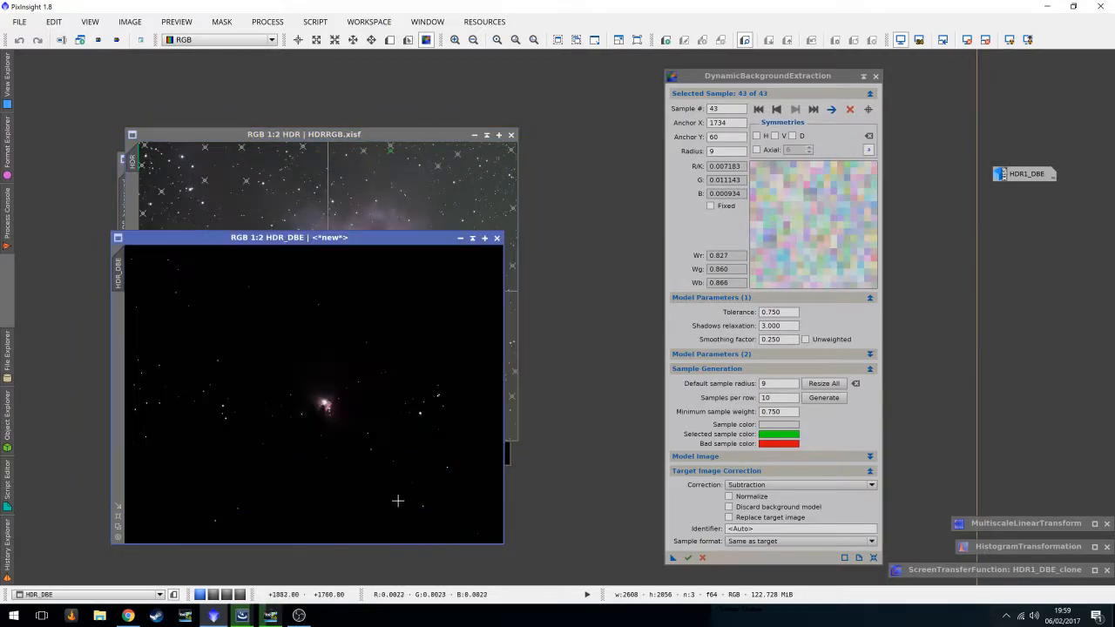
left_click(506, 450)
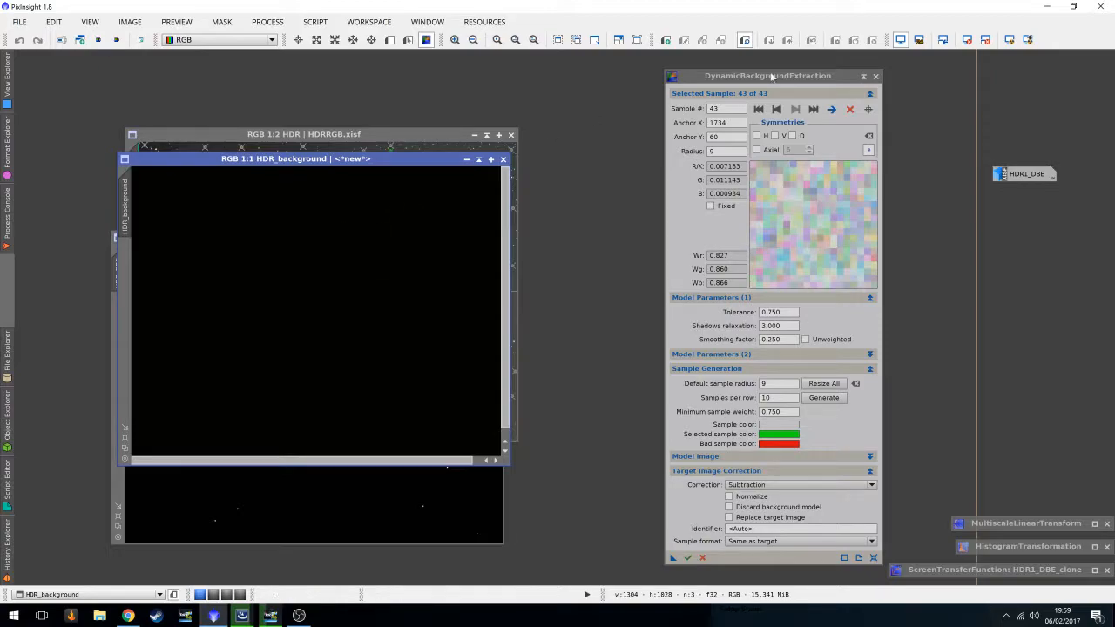
left_click(1009, 40)
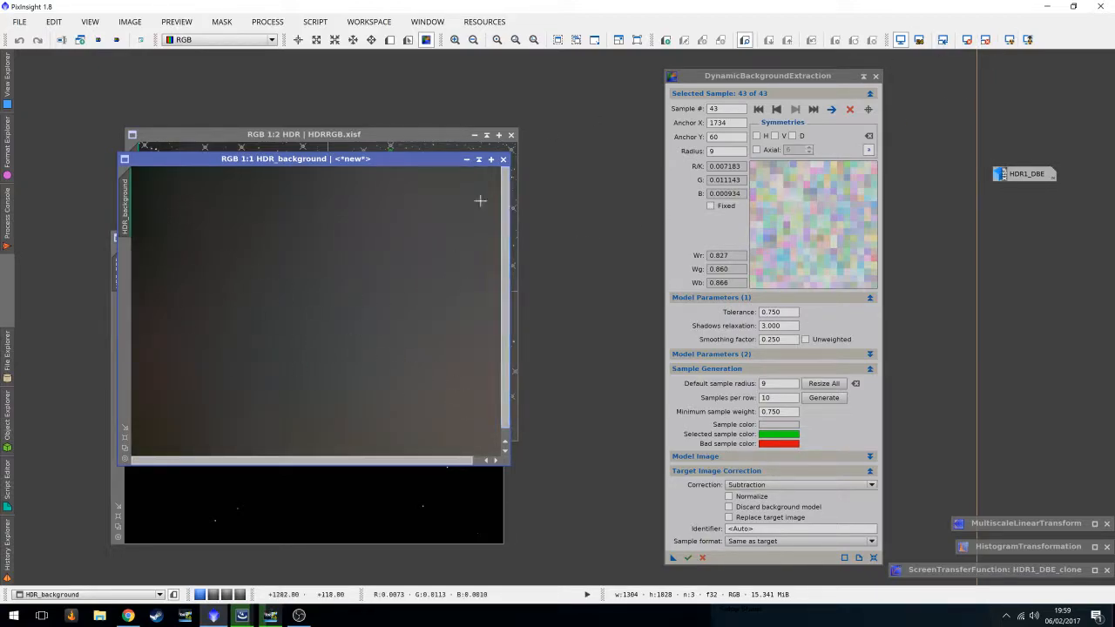
left_click(503, 160)
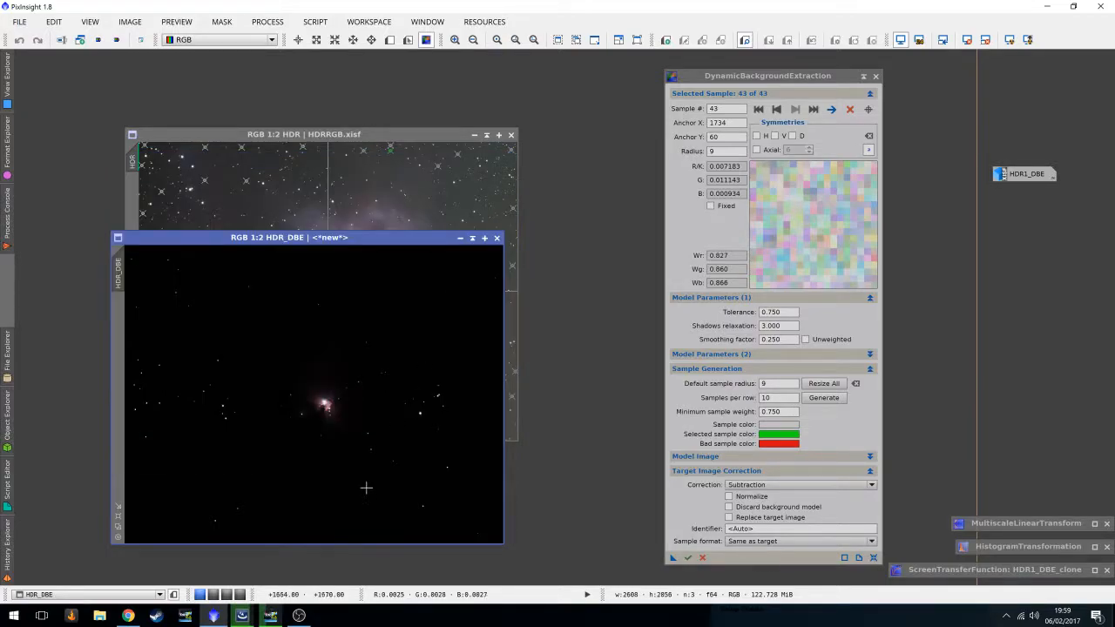
left_click(1009, 40)
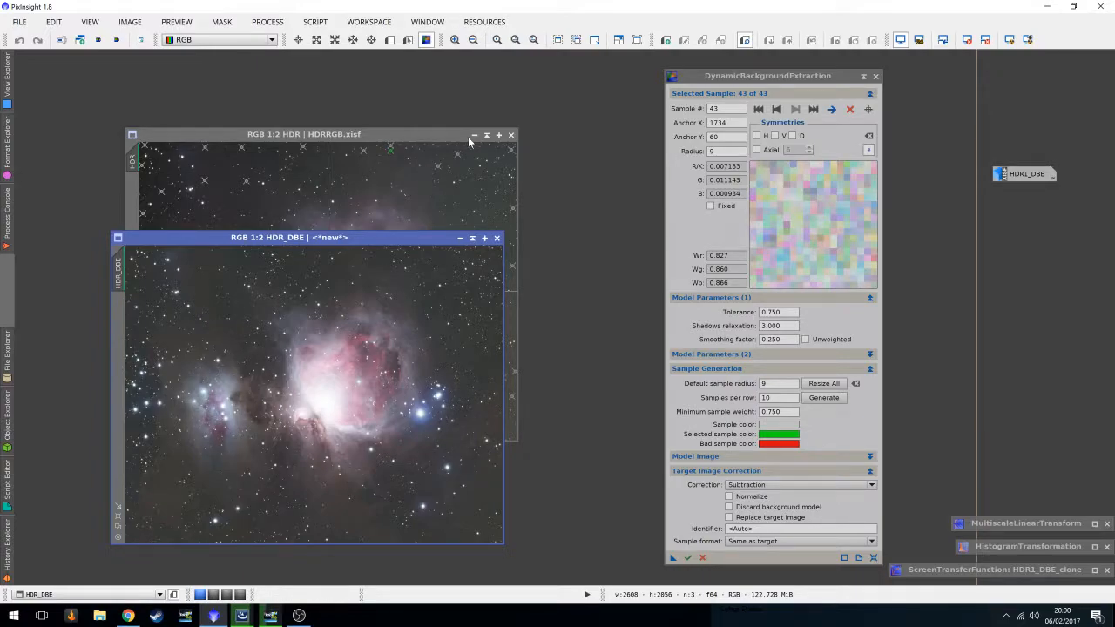
End the DynamicBackgroundExtraction session and close the original HDR image, keeping the HDR_DBE image open.
left_click(875, 76)
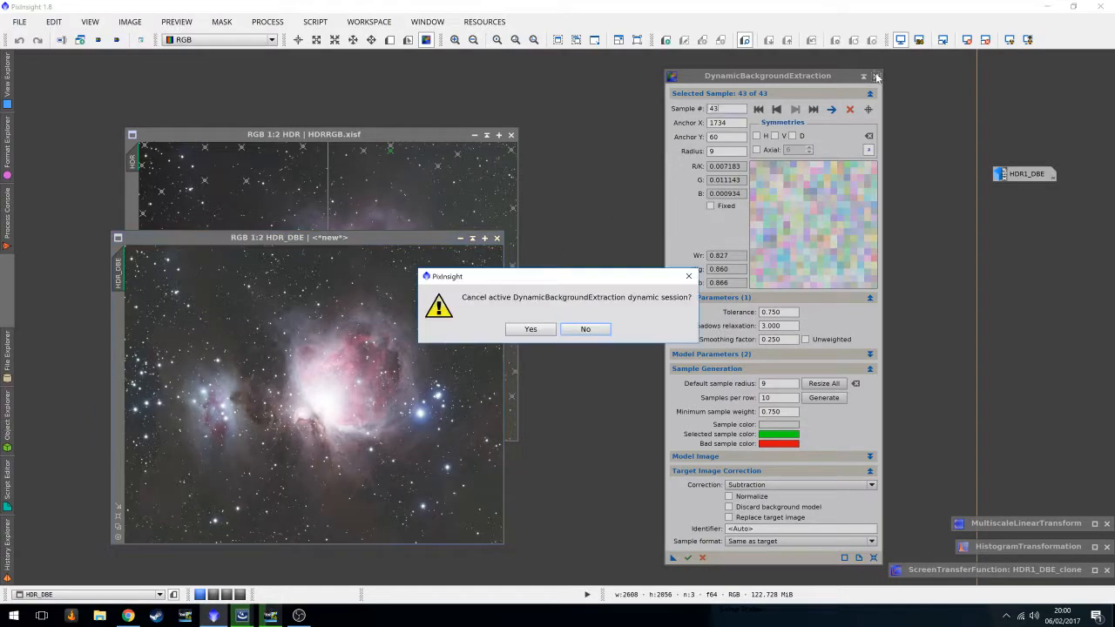
left_click(538, 335)
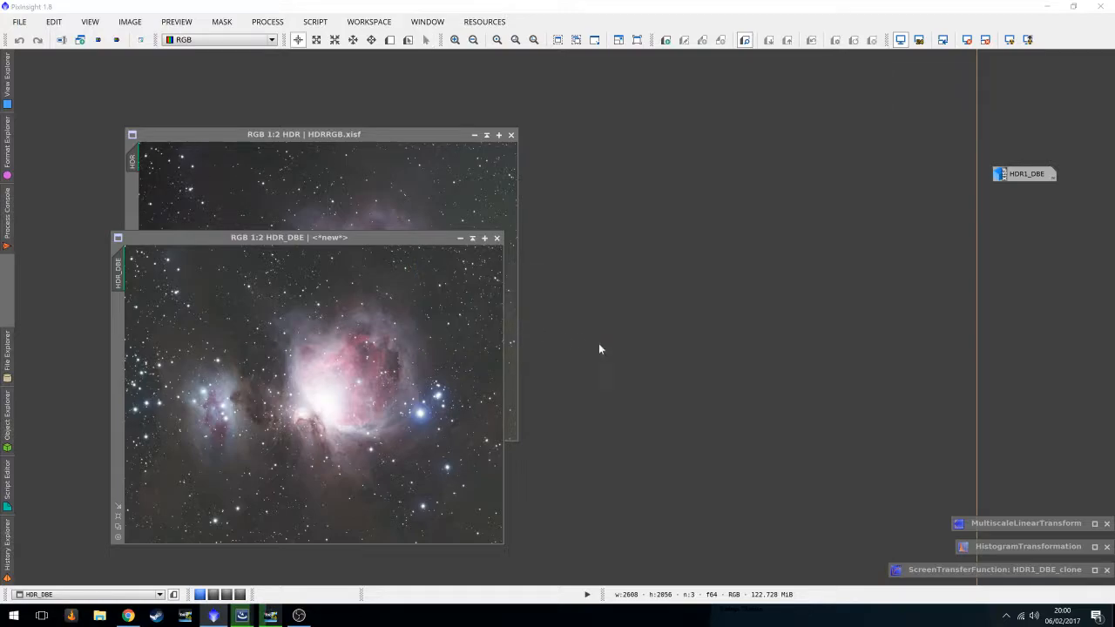
left_click(511, 135)
left_click_drag(397, 236, 484, 151)
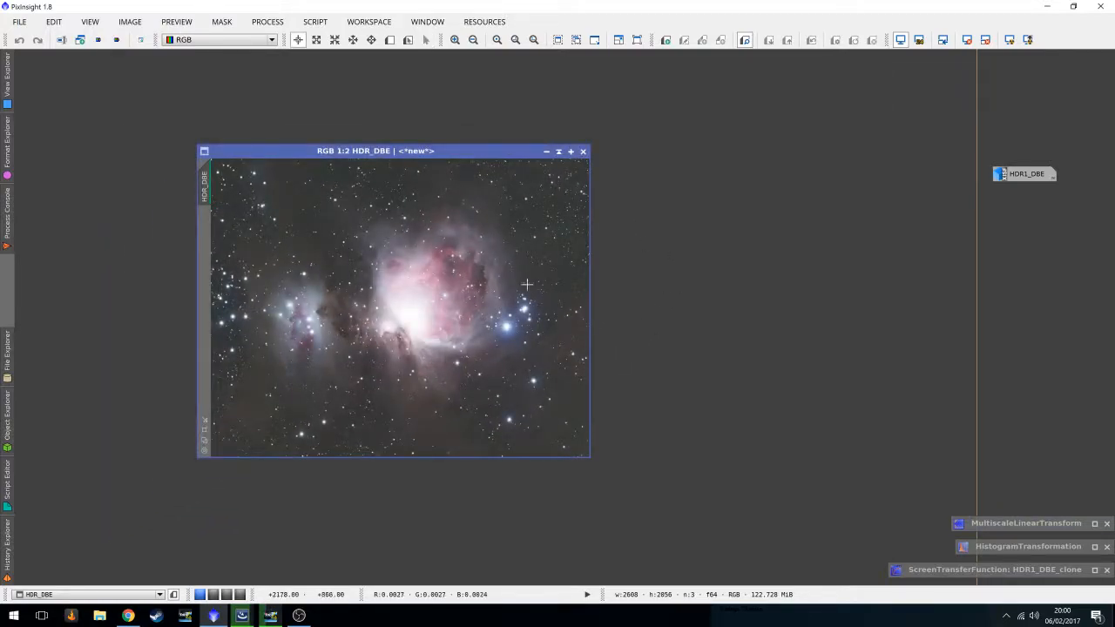
Save the HDR_DBE image over HDRRGB.xisf in the HDR TEST folder as 64-bit IEEE 754 floating point.
left_click(18, 23)
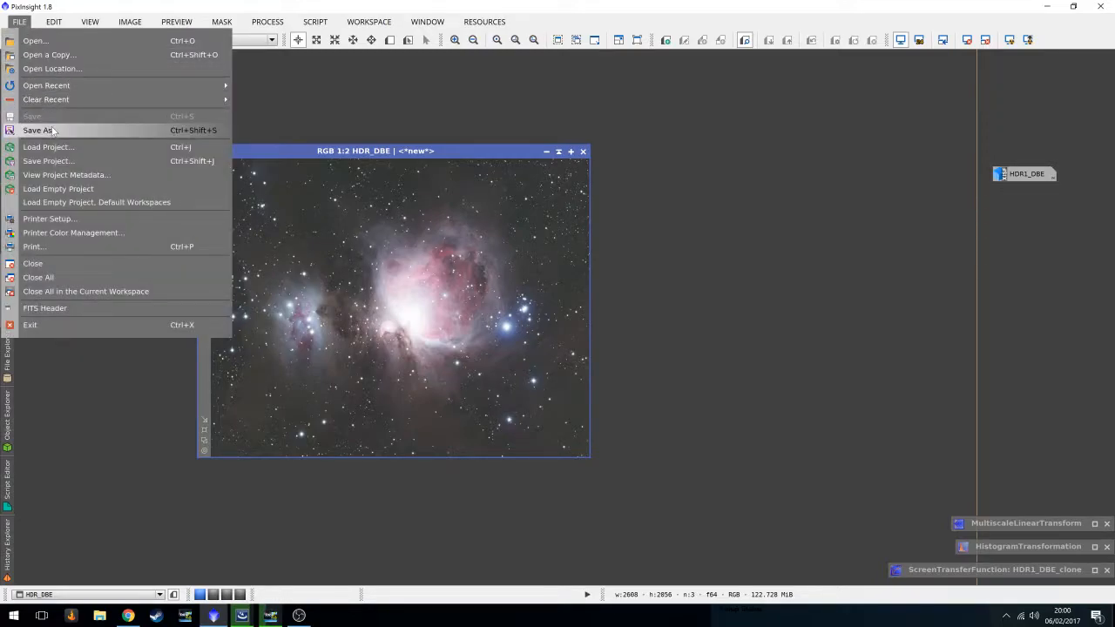
left_click(39, 130)
left_click(148, 122)
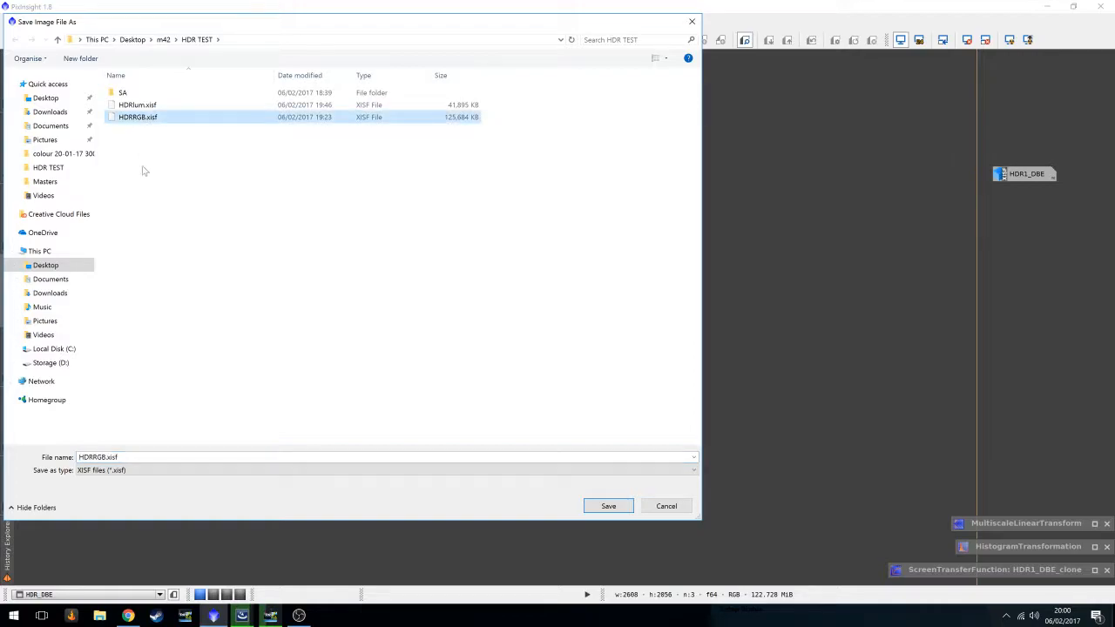
left_click(608, 506)
left_click(530, 333)
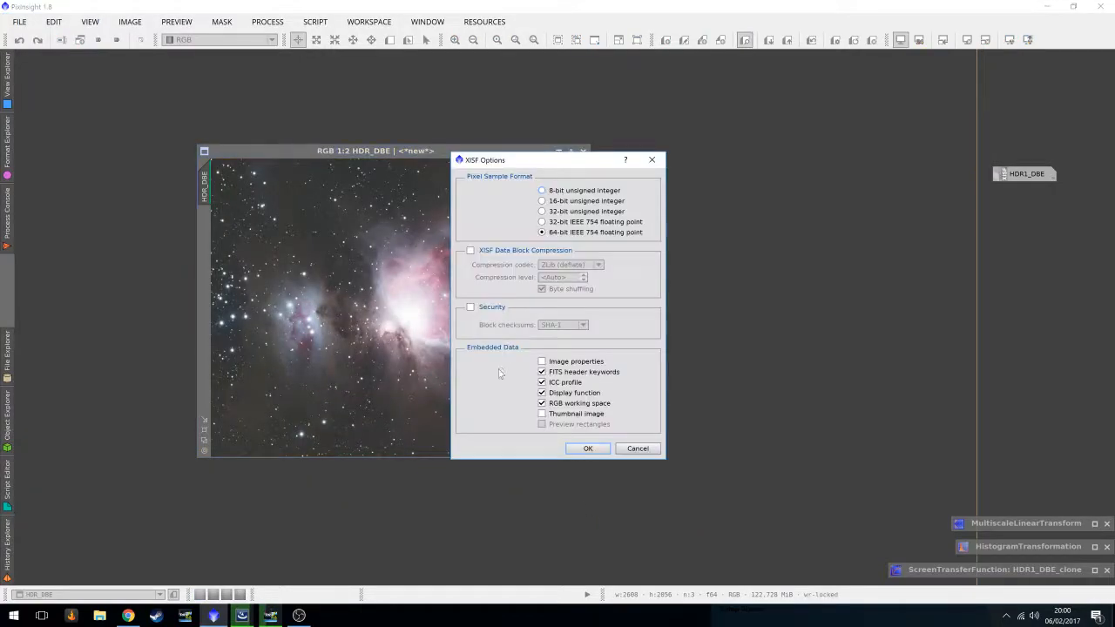
left_click(588, 449)
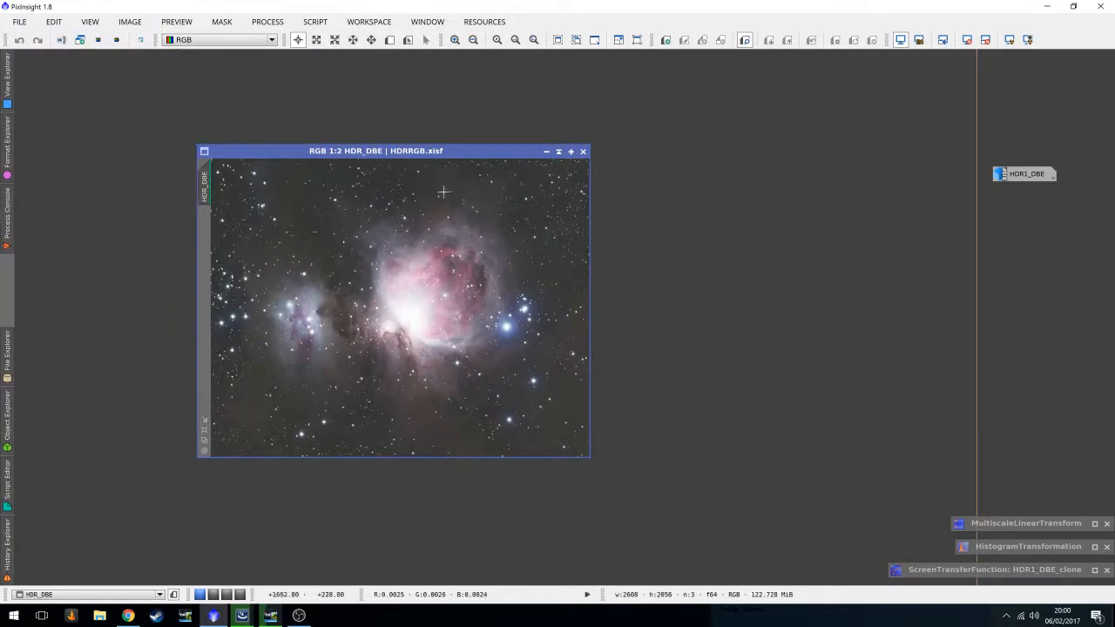
Reposition the HDR_DBE image window and enlarge it beyond the image's borders.
left_click_drag(469, 150, 389, 114)
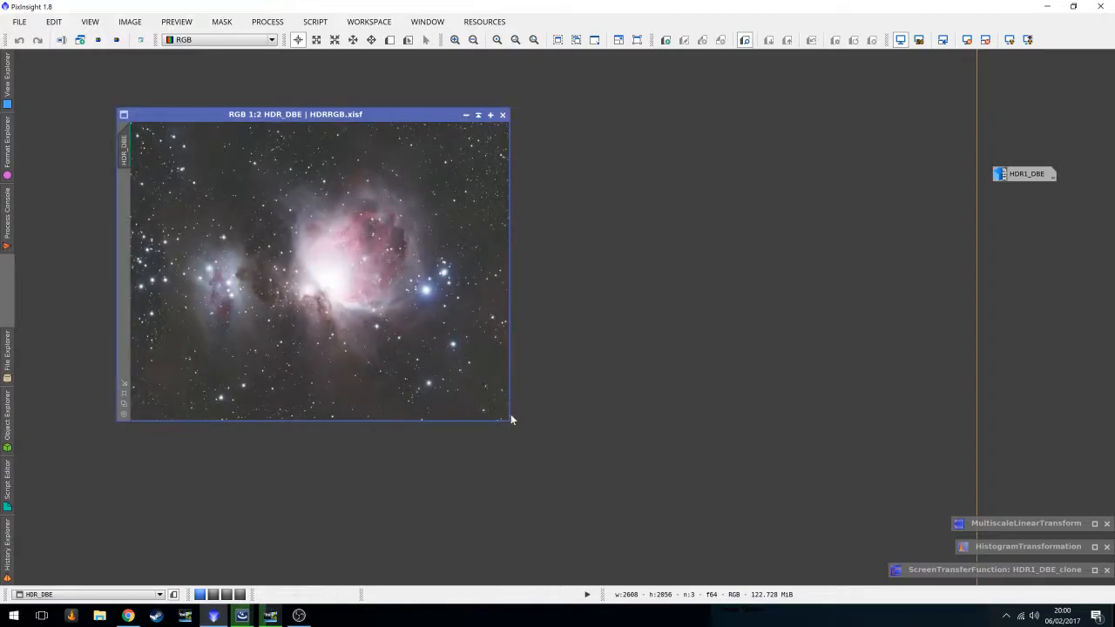
left_click_drag(510, 417, 592, 487)
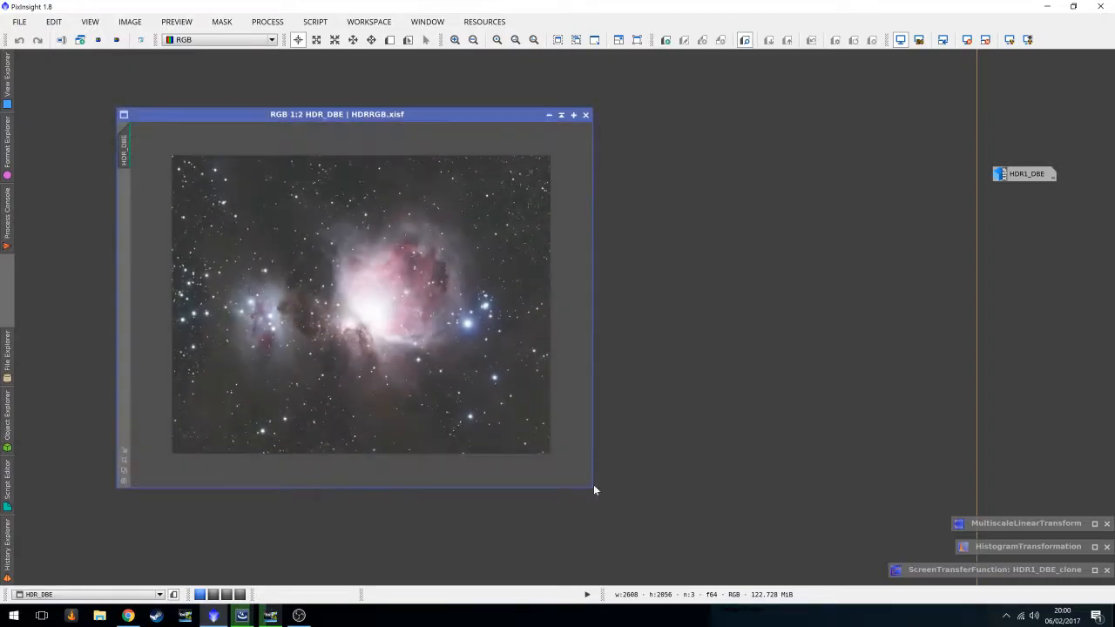